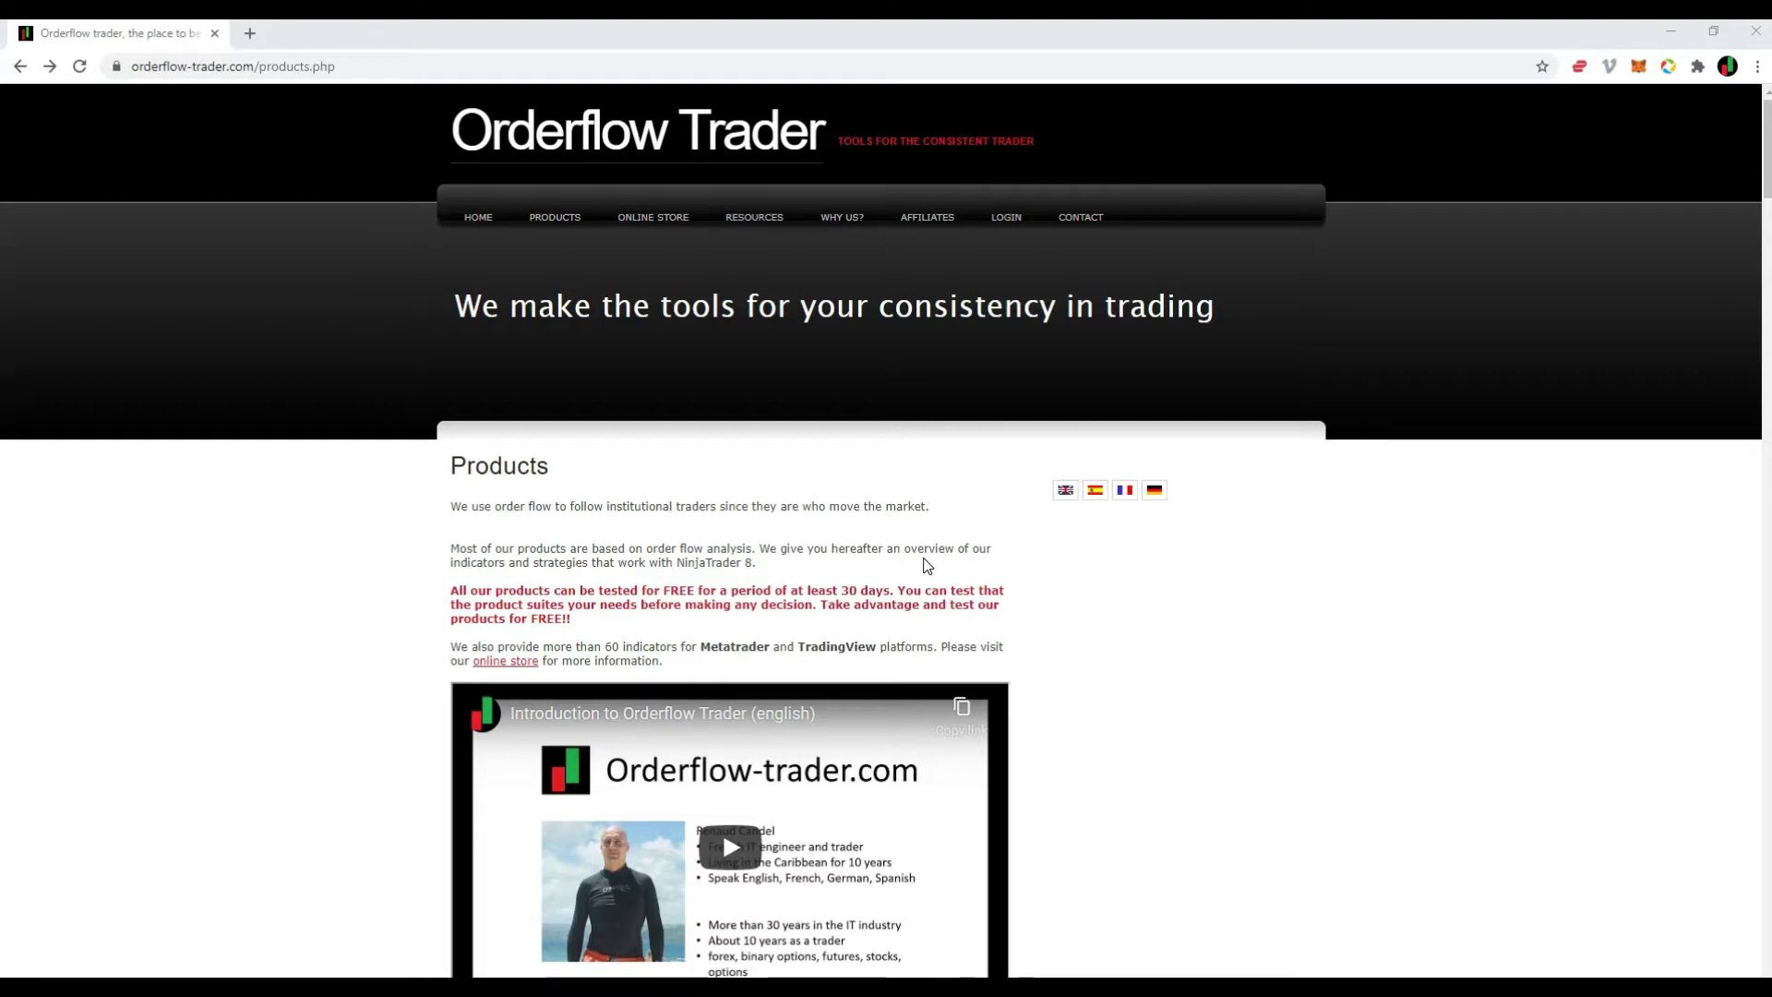
- Highlight the products page address, the Products heading and the free-trial indicator text
{"action": "left_click_drag", "start_coordinate": [131, 66], "coordinate": [361, 64]}
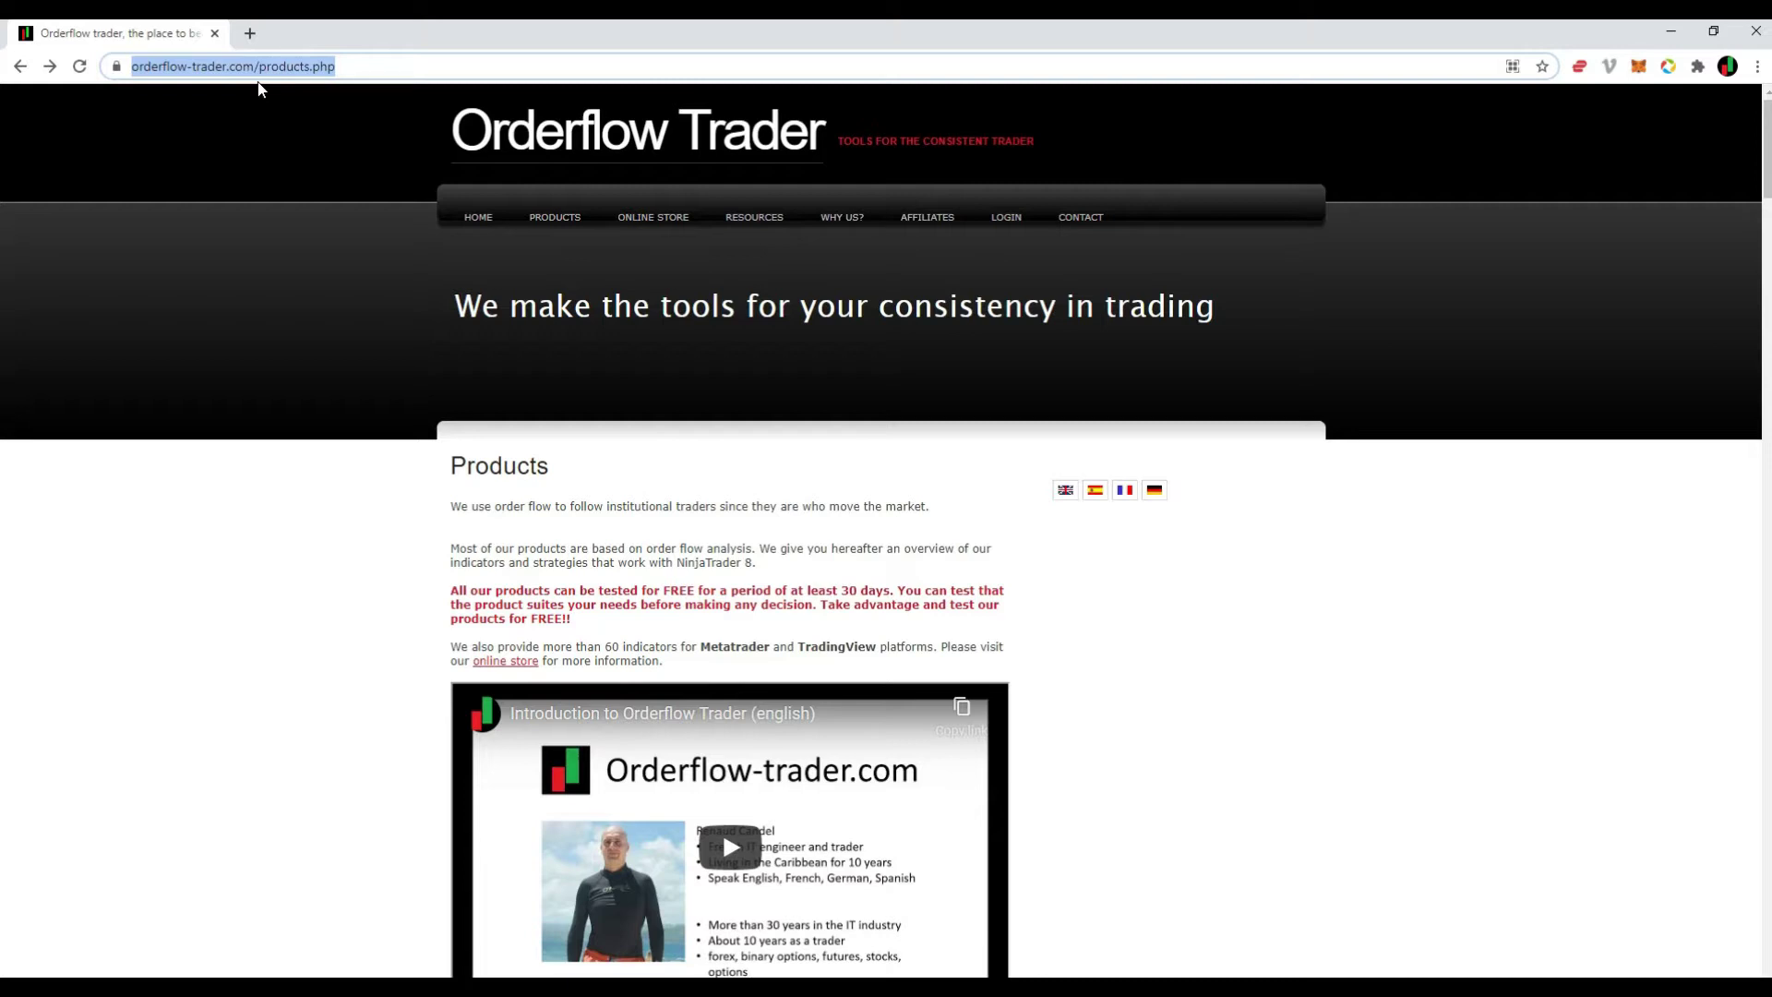
{"action": "left_click_drag", "start_coordinate": [449, 465], "coordinate": [553, 466]}
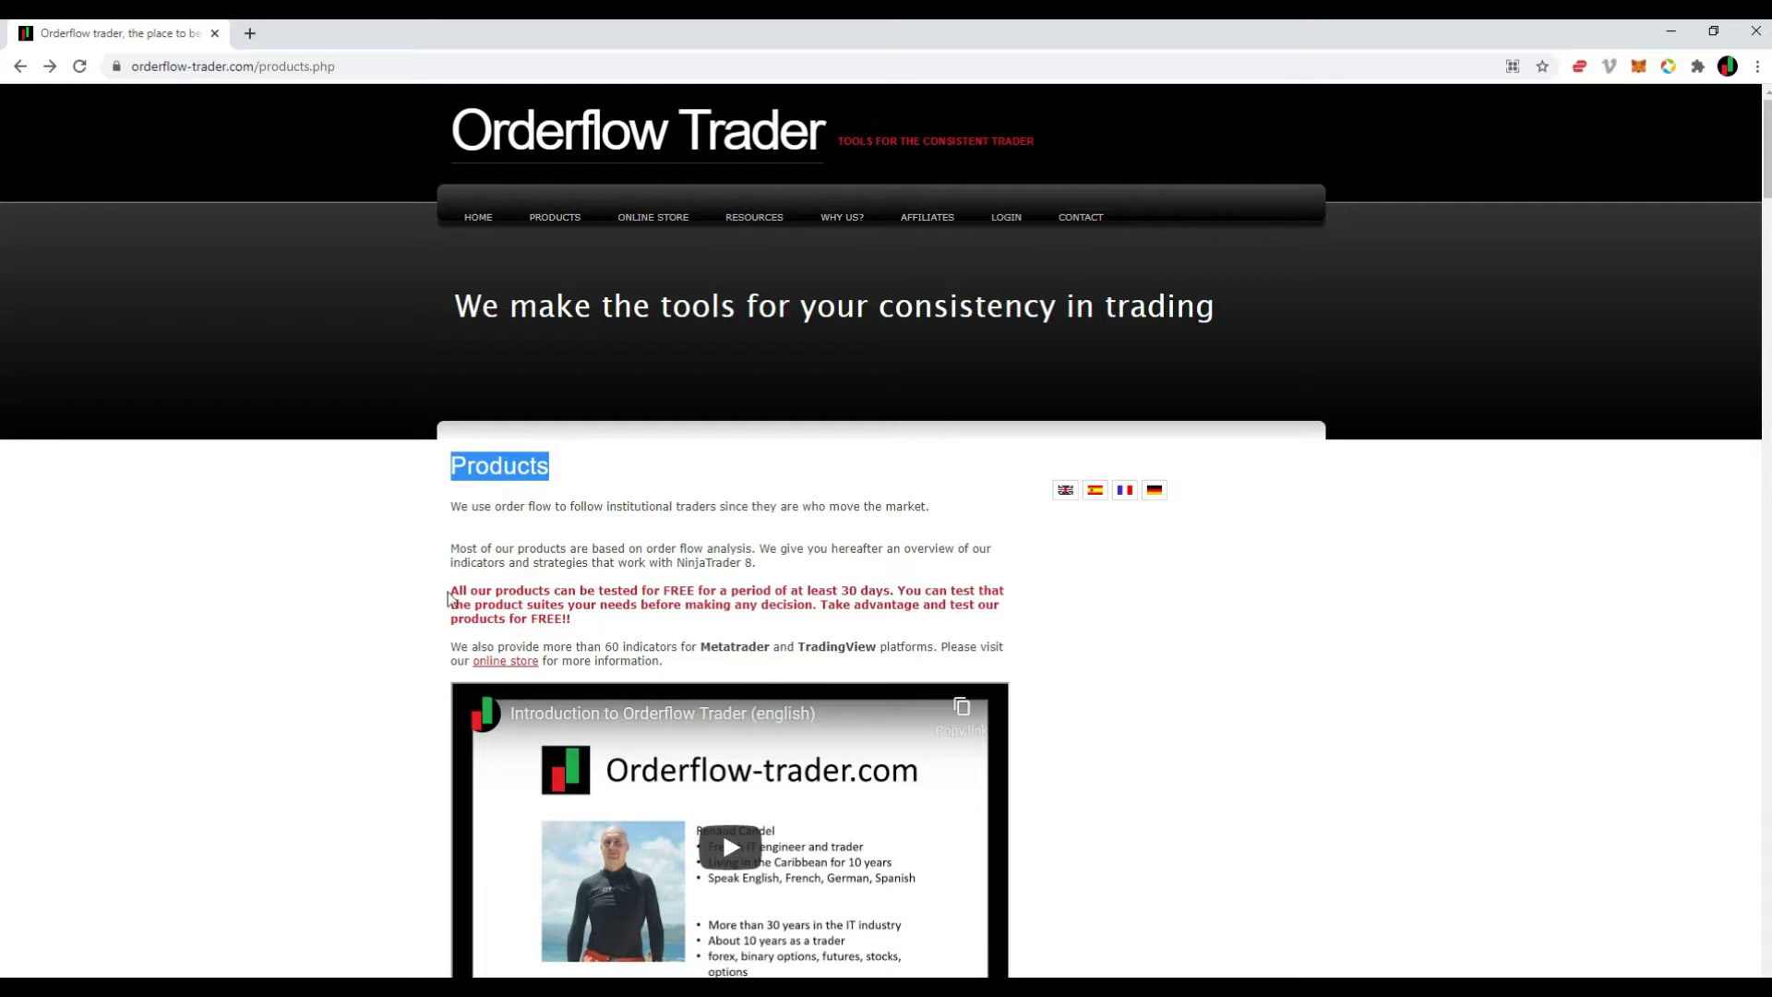
{"action": "left_click_drag", "start_coordinate": [451, 592], "coordinate": [616, 469]}
- Scroll down to the Orderflow footprint indicator section and highlight its heading
{"action": "scroll", "coordinate": [644, 633], "scroll_direction": "down", "scroll_amount": 8}
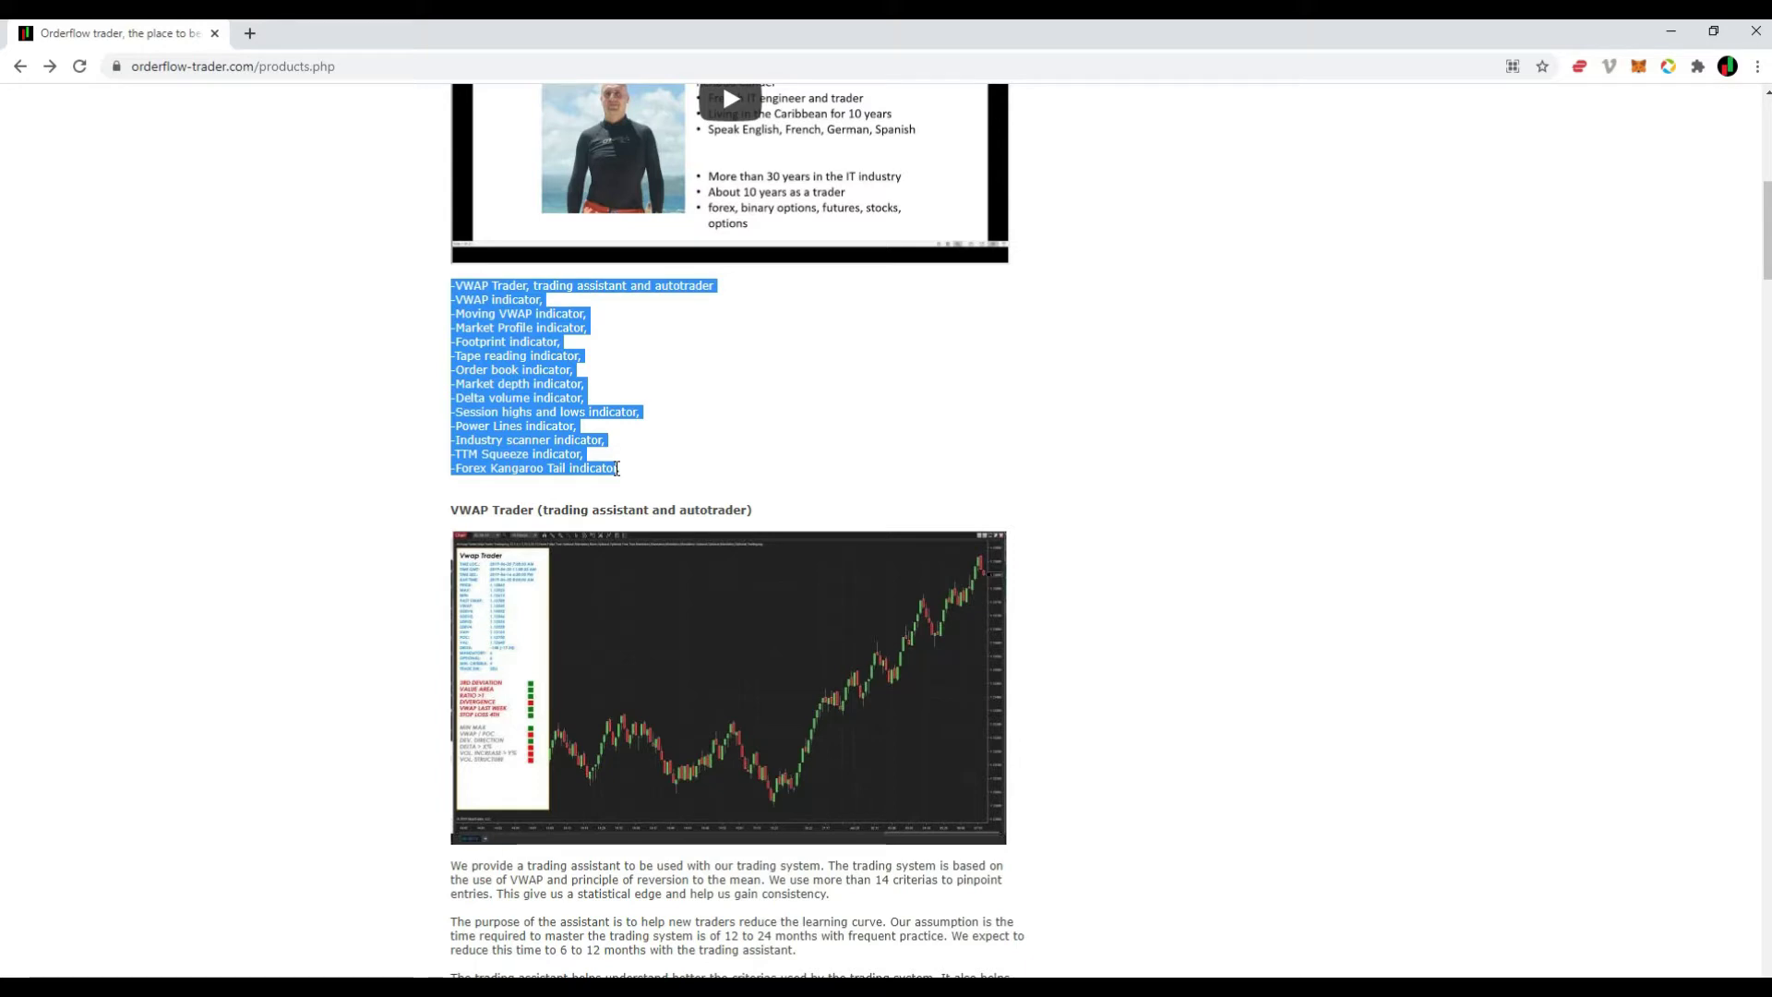
{"action": "left_click", "coordinate": [497, 481]}
{"action": "scroll", "coordinate": [495, 480], "scroll_direction": "down", "scroll_amount": 4}
{"action": "scroll", "coordinate": [482, 489], "scroll_direction": "down", "scroll_amount": 6}
{"action": "scroll", "coordinate": [476, 485], "scroll_direction": "down", "scroll_amount": 6}
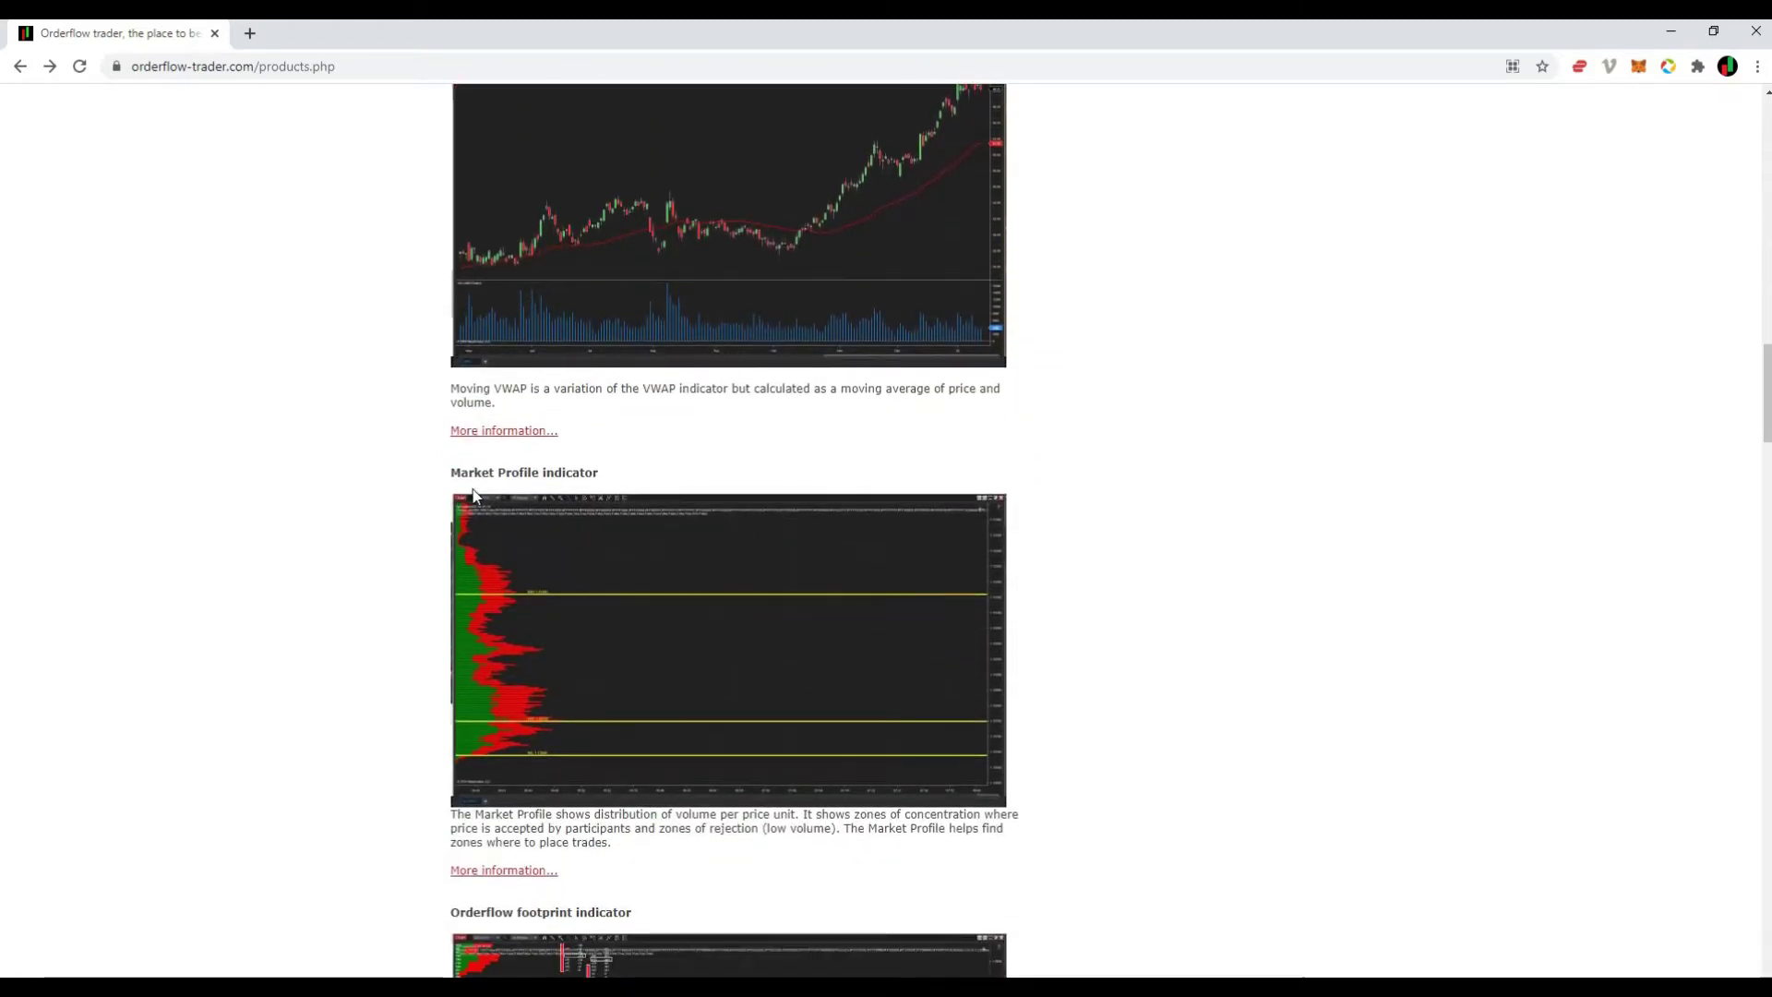
{"action": "scroll", "coordinate": [473, 492], "scroll_direction": "down", "scroll_amount": 4}
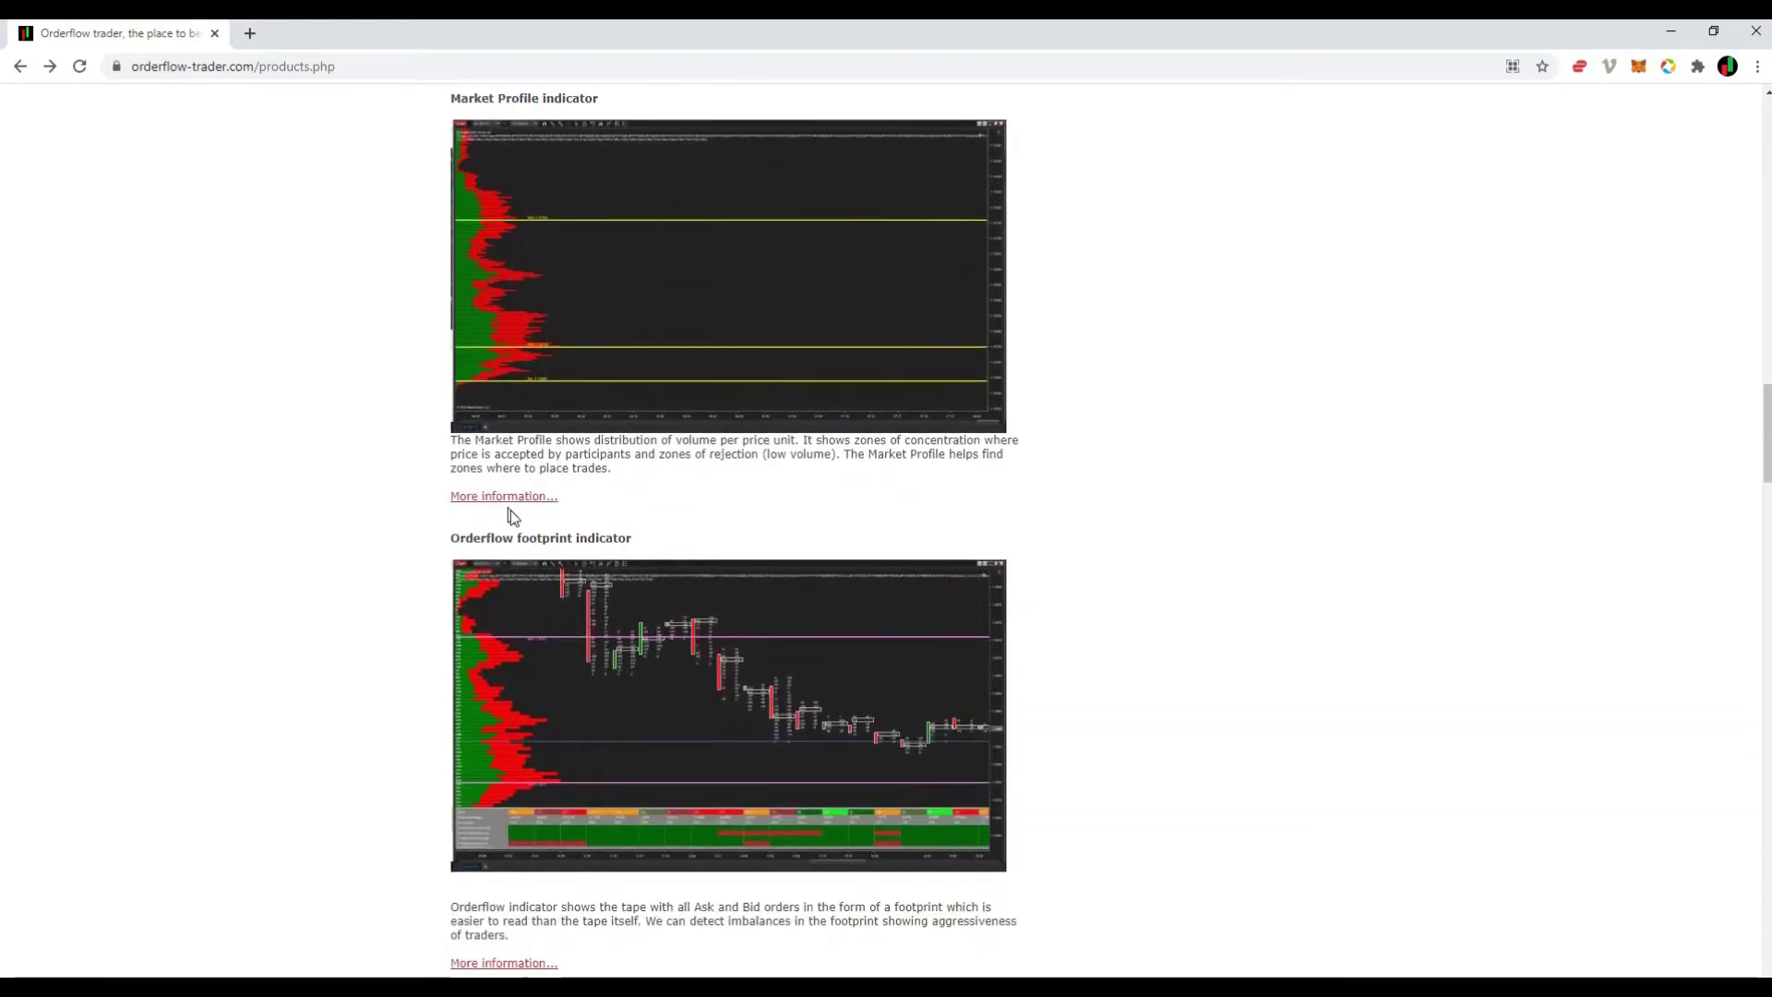
{"action": "left_click_drag", "start_coordinate": [517, 539], "coordinate": [640, 550]}
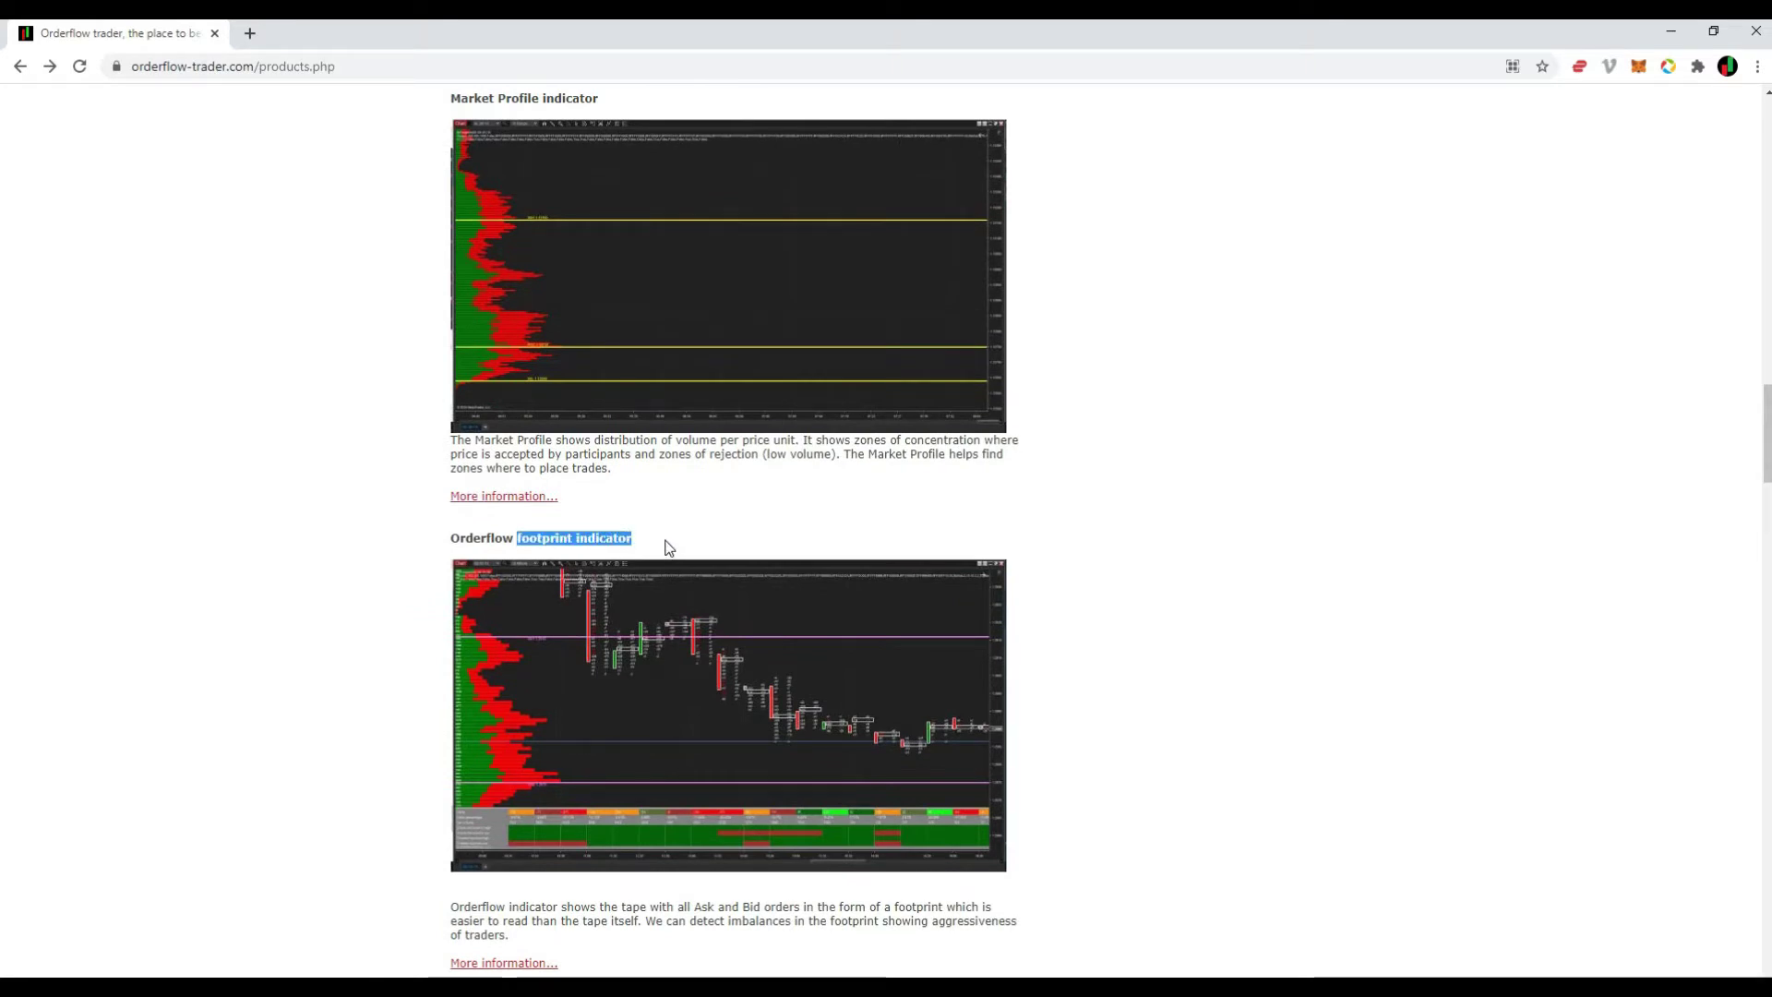
- Open the Footprint indicator page and download the itcFootprintPlus archive ItcFootPrint.zip
{"action": "left_click", "coordinate": [514, 594]}
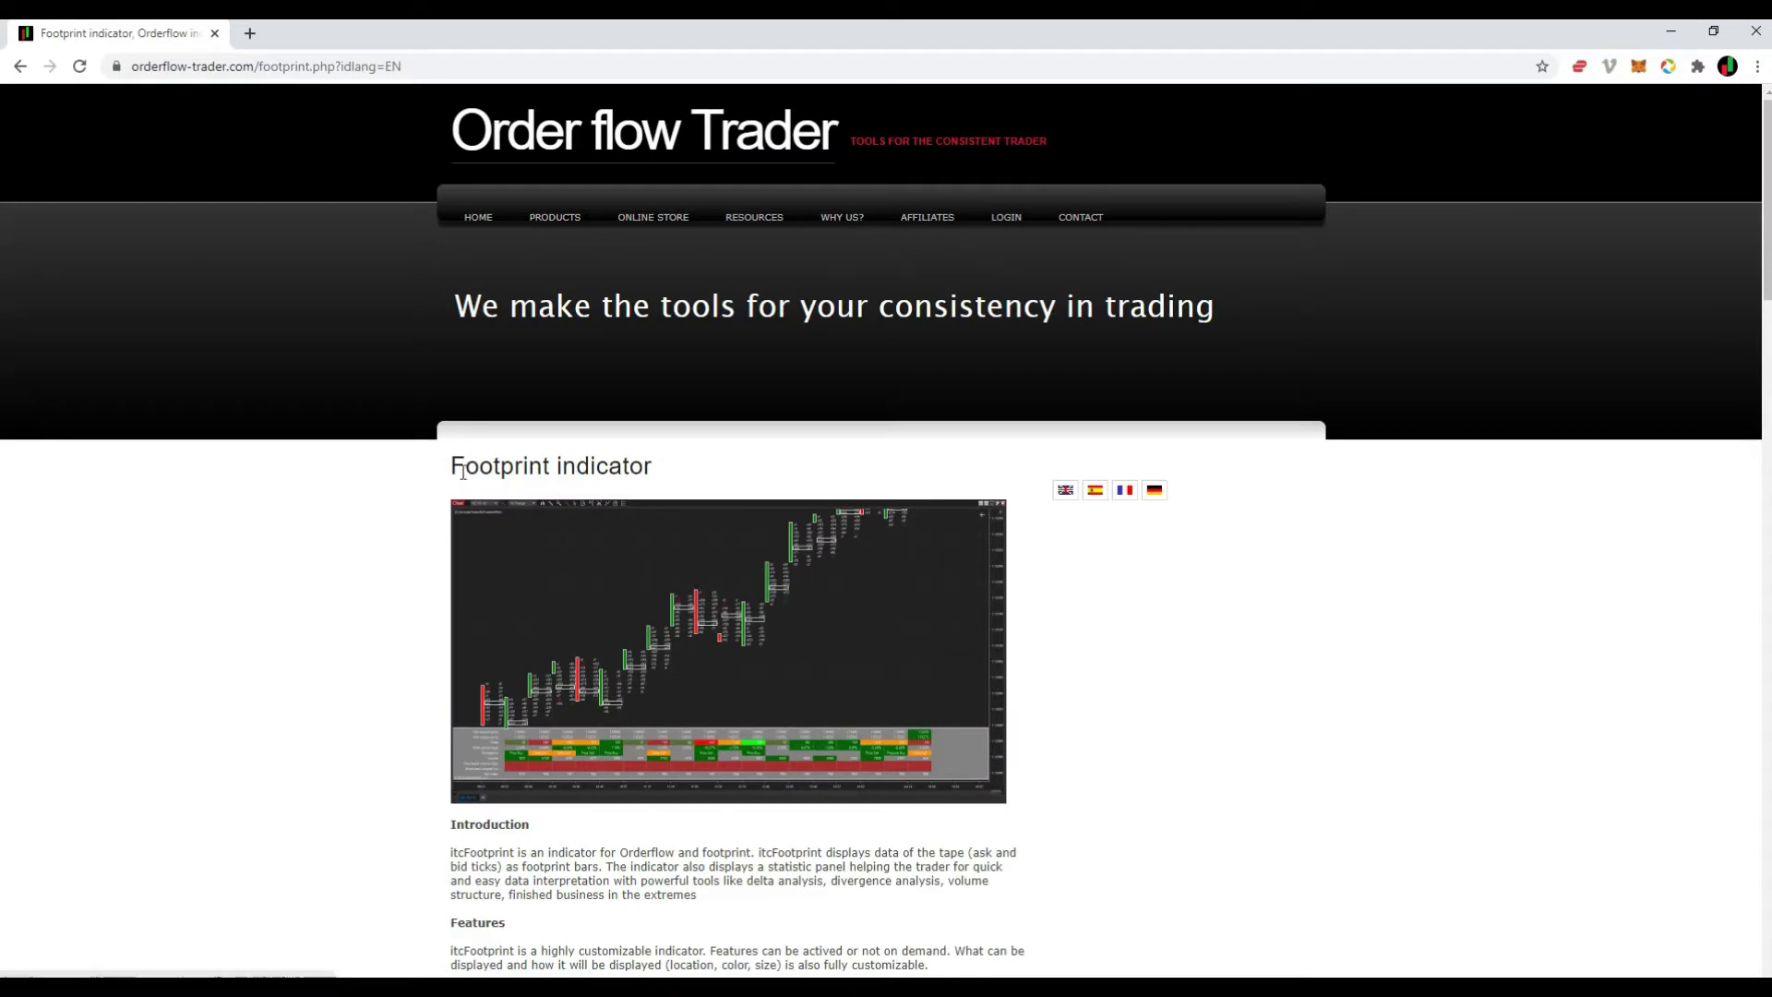
{"action": "left_click_drag", "start_coordinate": [452, 469], "coordinate": [658, 471]}
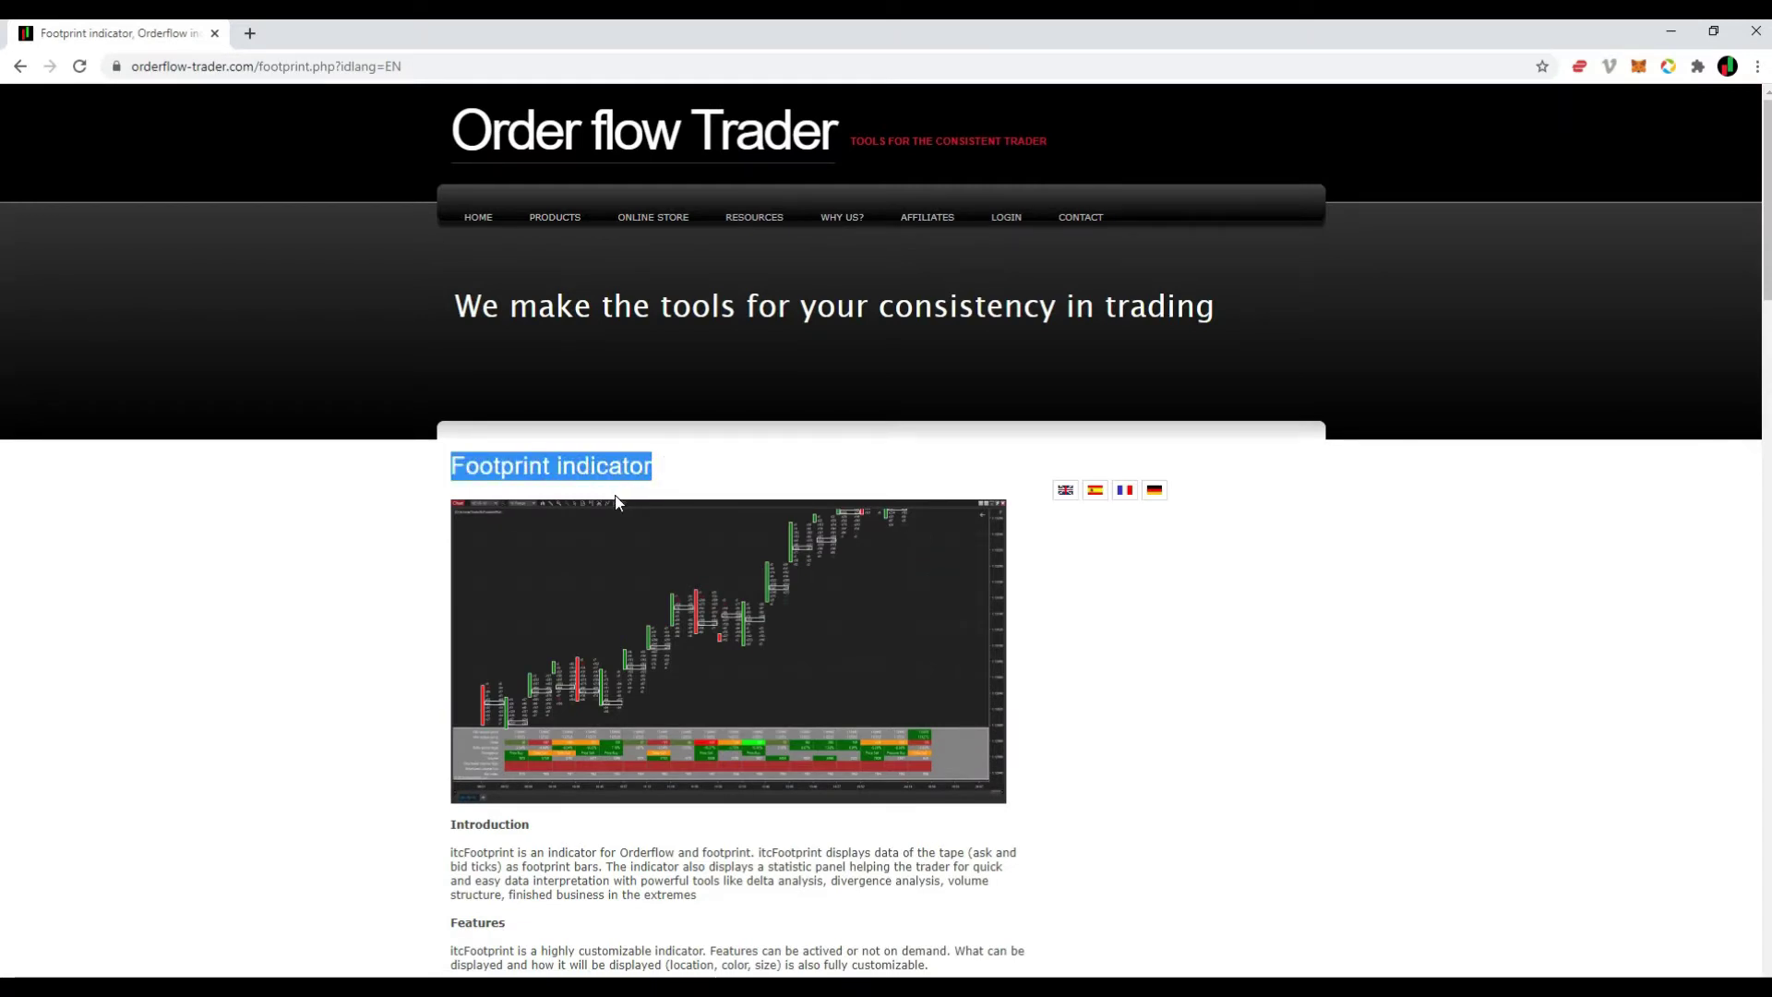
{"action": "scroll", "coordinate": [554, 435], "scroll_direction": "down", "scroll_amount": 15}
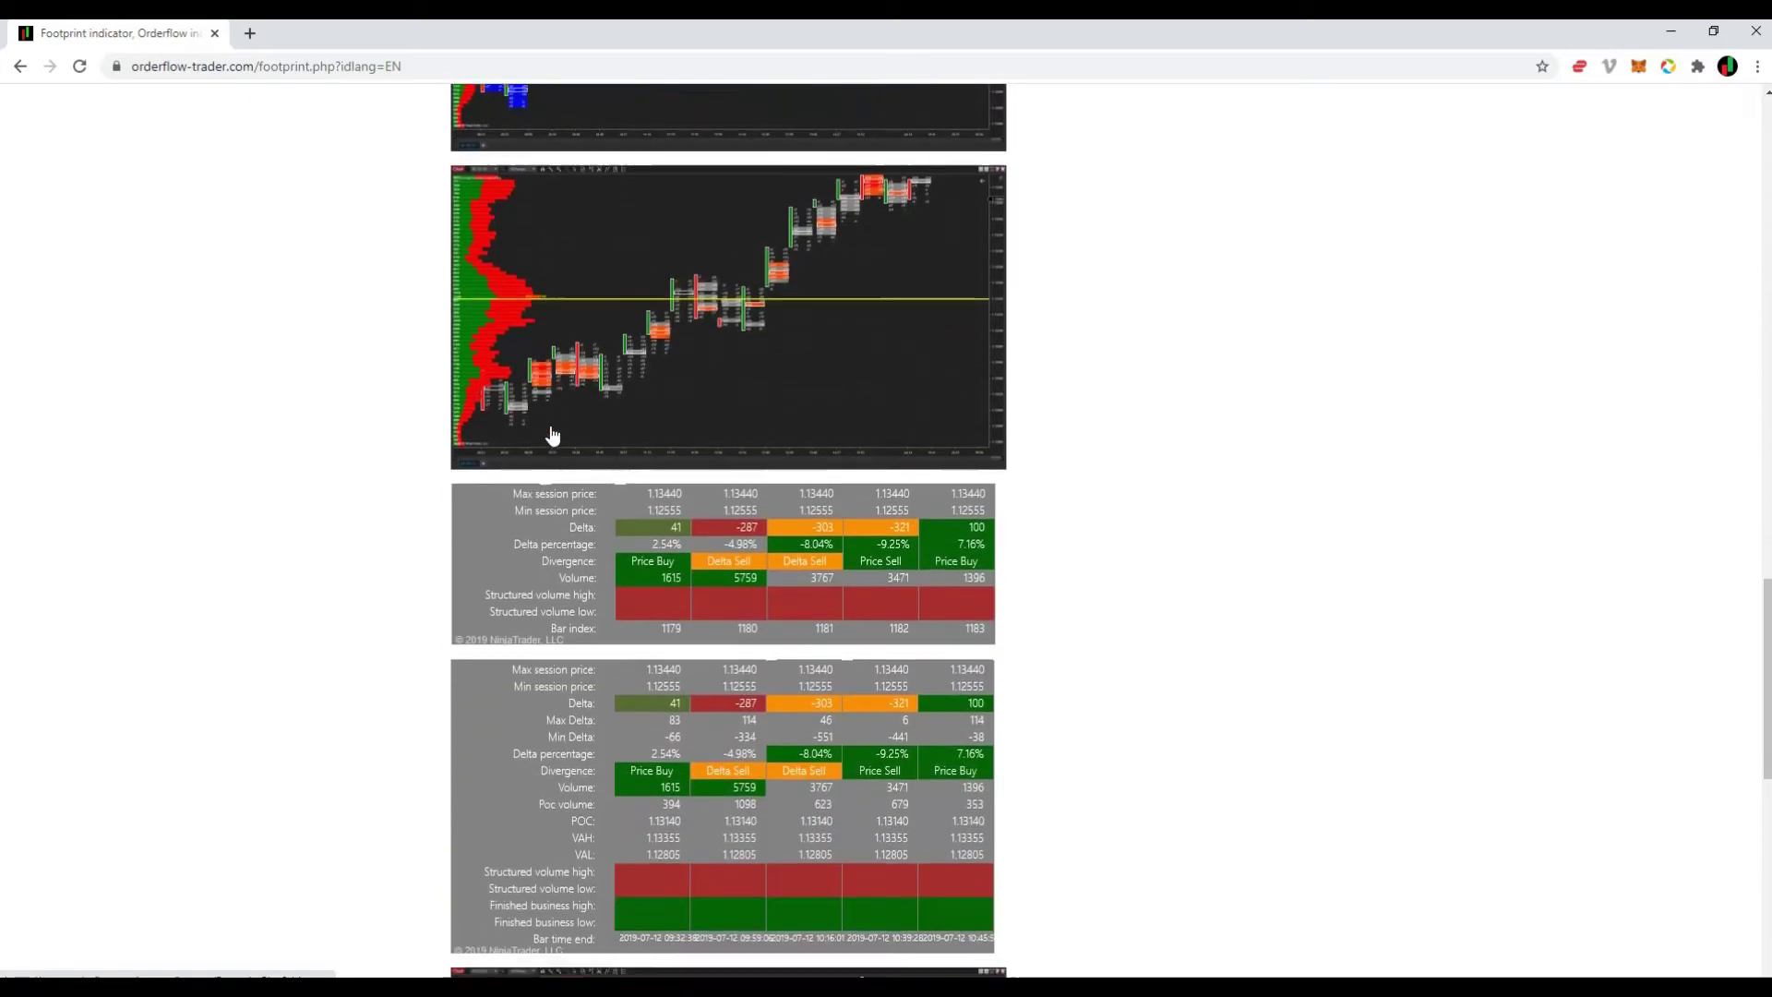
{"action": "scroll", "coordinate": [552, 433], "scroll_direction": "down", "scroll_amount": 4}
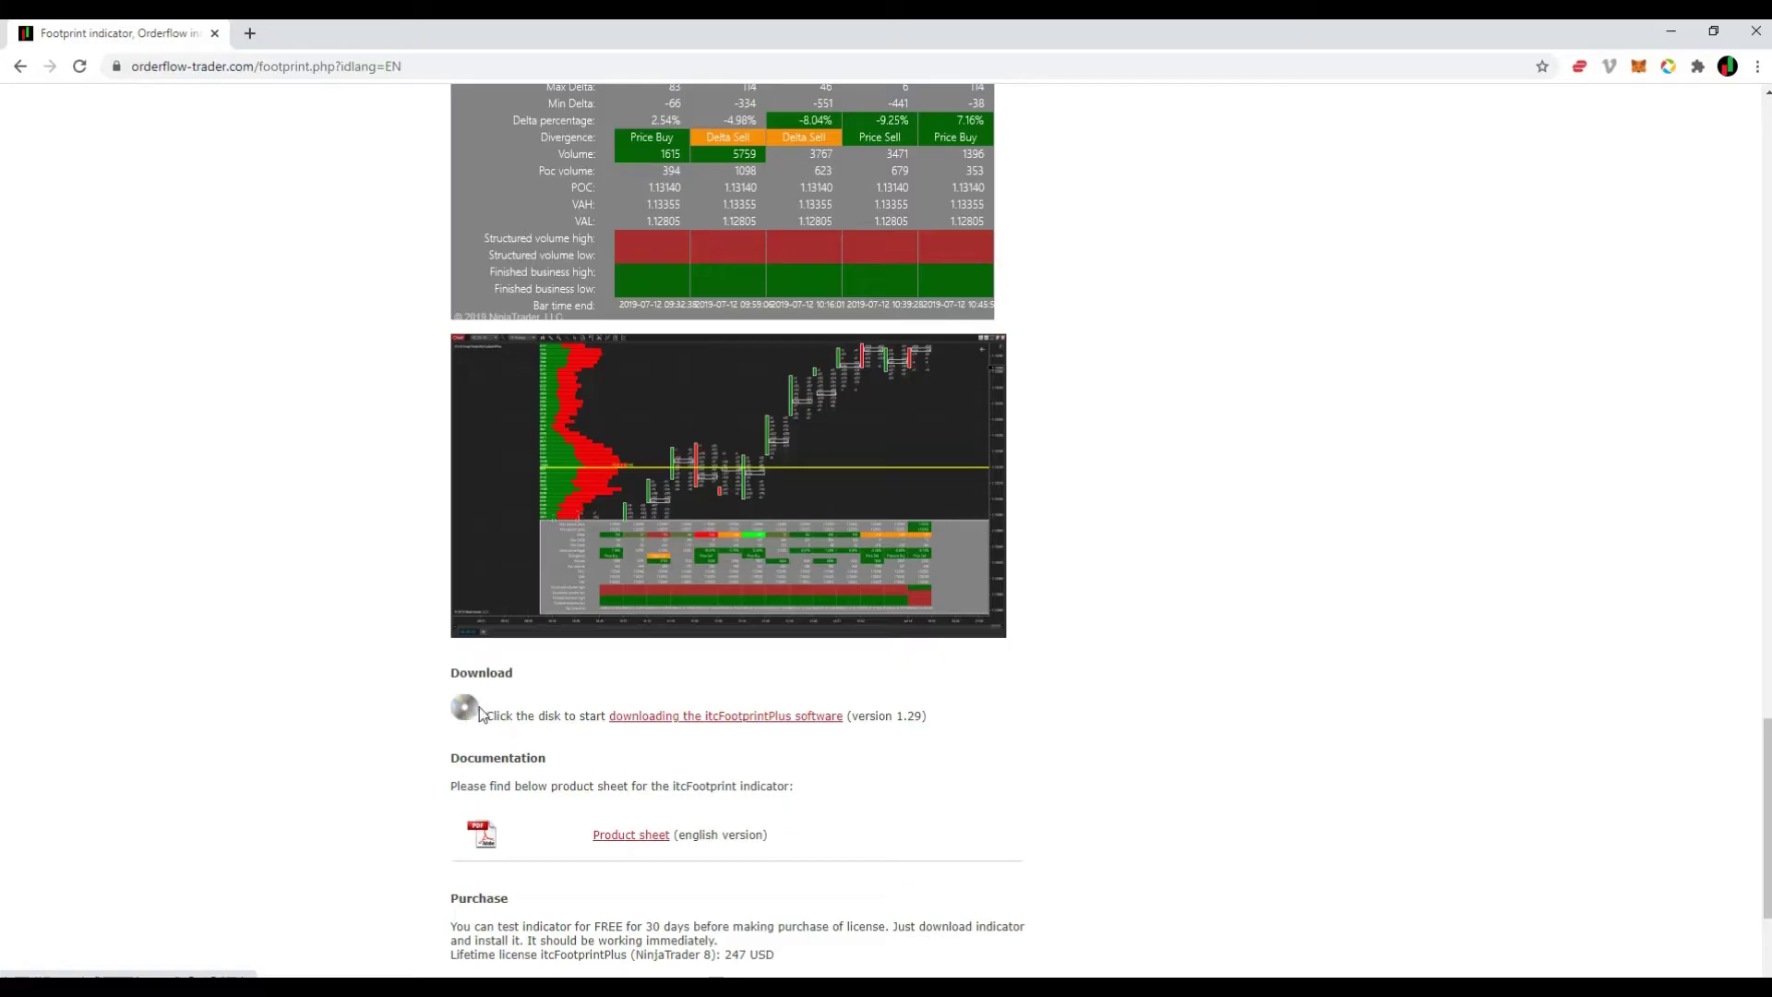
{"action": "left_click", "coordinate": [466, 724]}
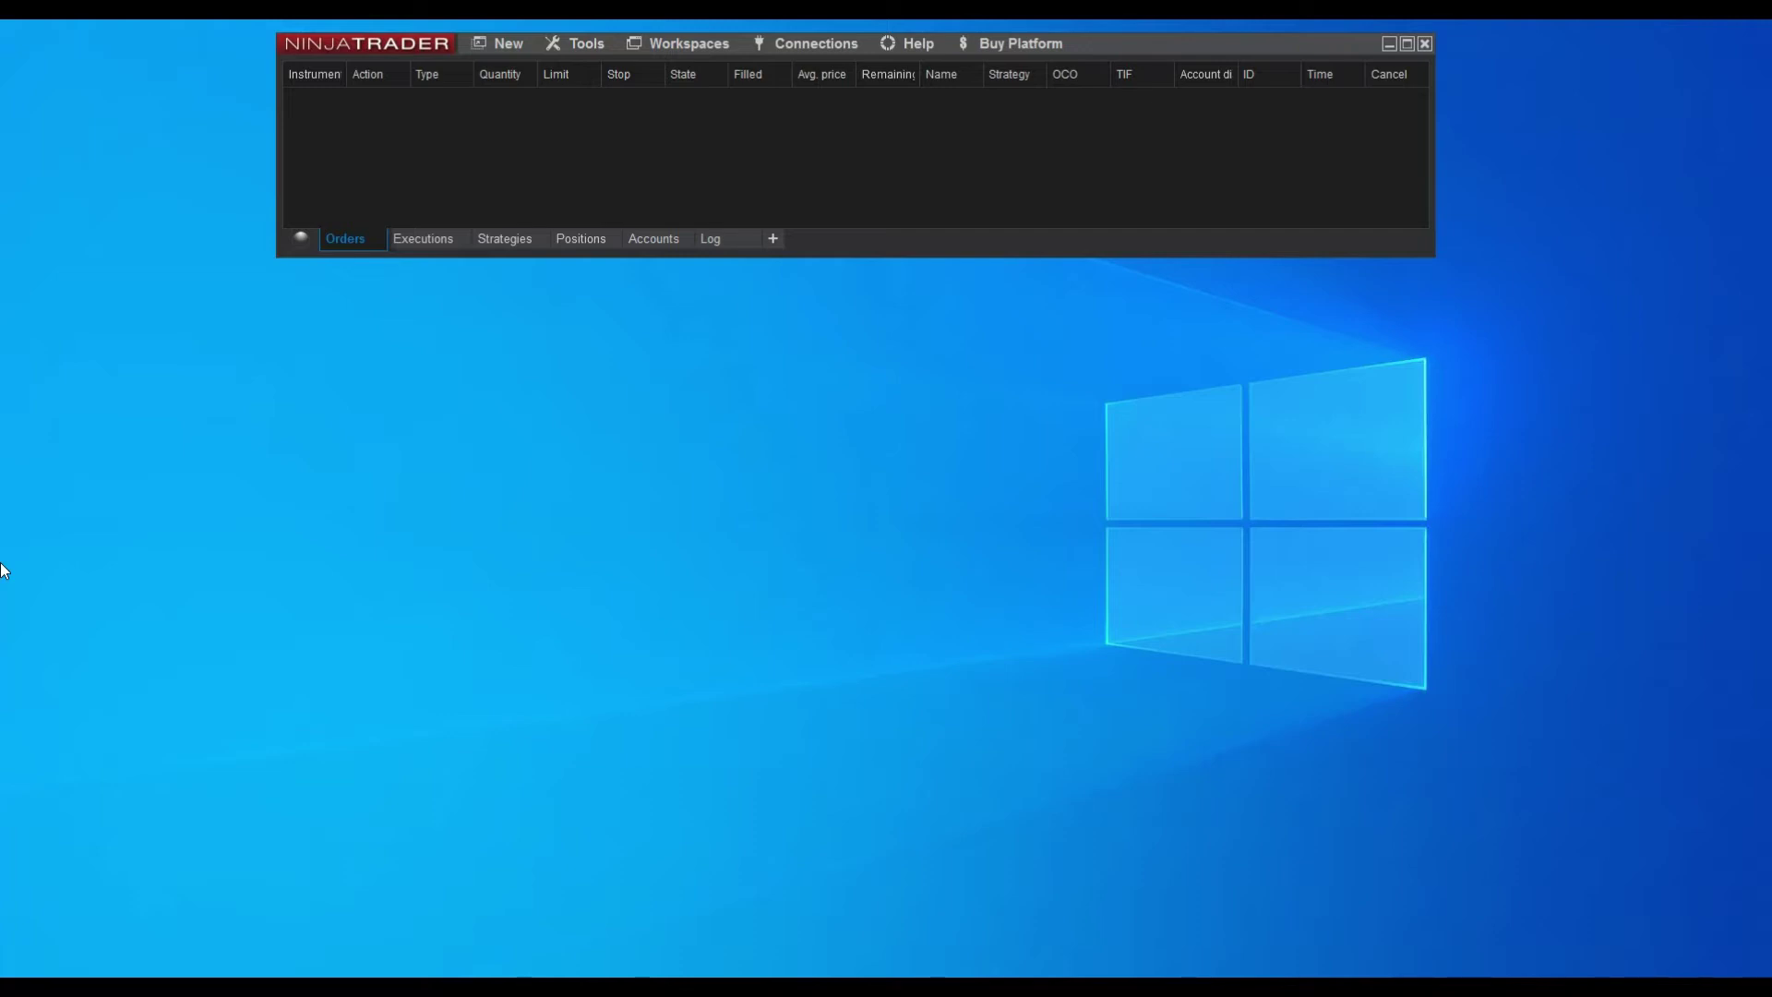
- Import ItcFootPrint.zip from Downloads as a NinjaScript add-on, accepting the warning and success message
{"action": "left_click", "coordinate": [595, 46]}
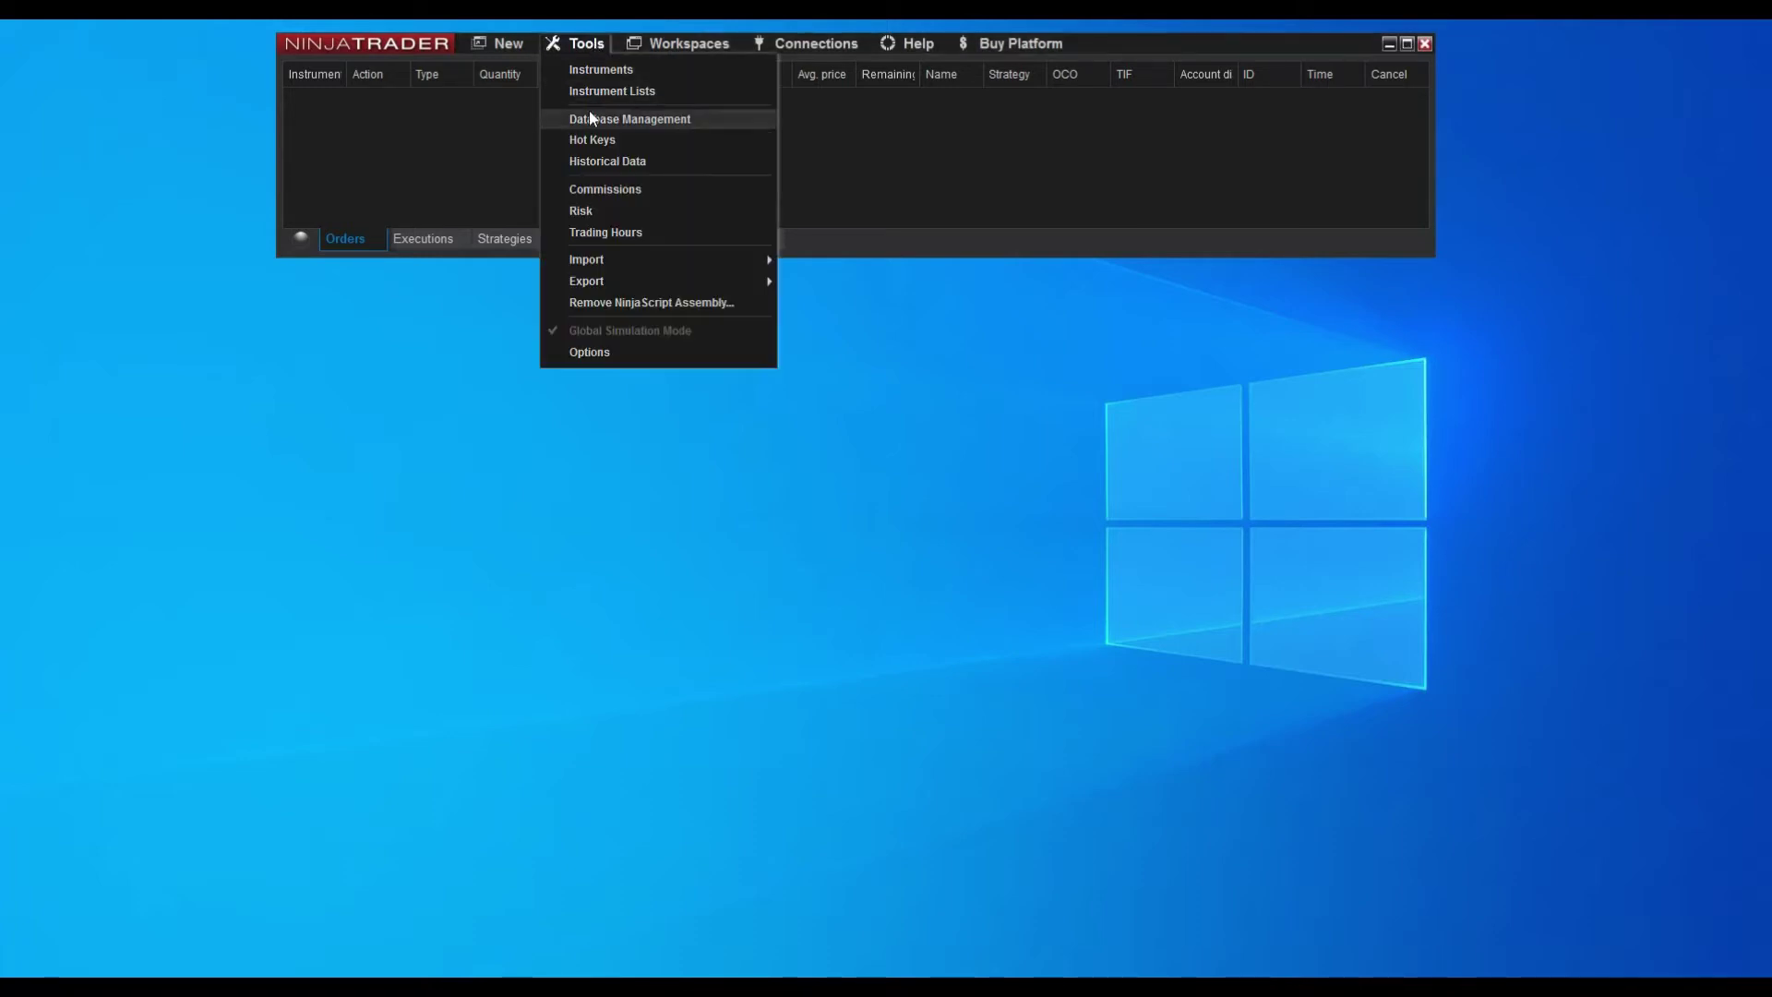
{"action": "mouse_move", "coordinate": [598, 267]}
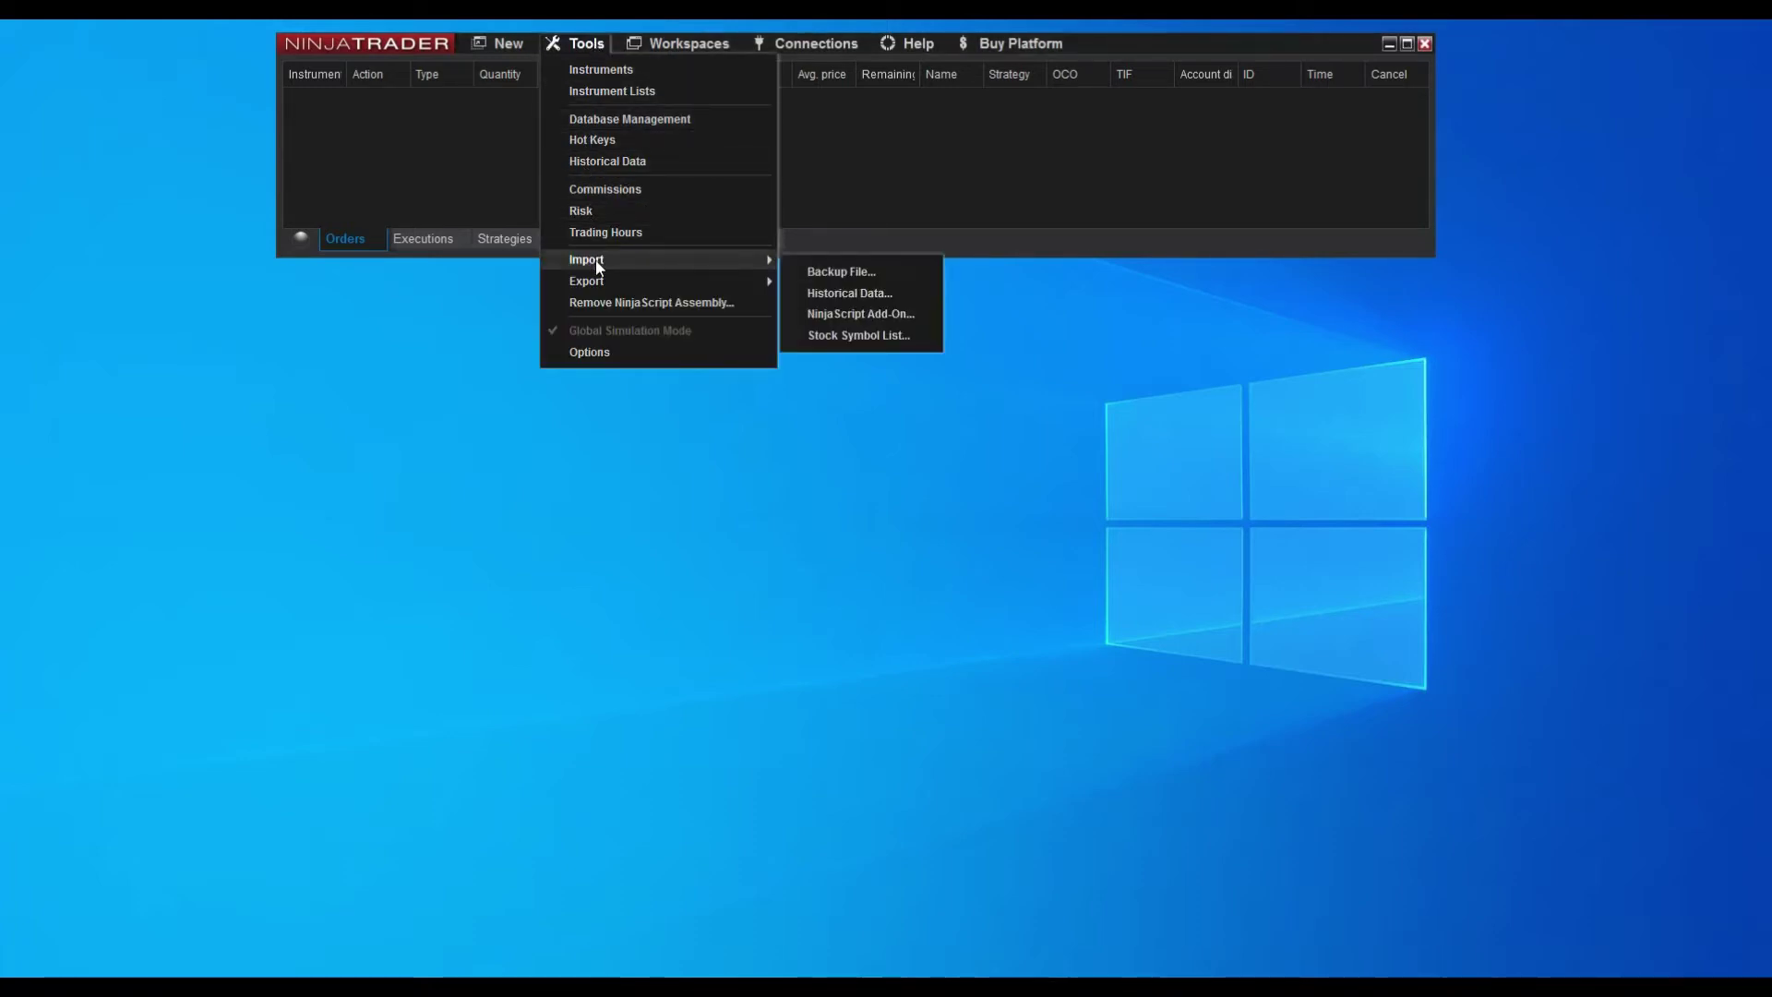
{"action": "left_click", "coordinate": [847, 315]}
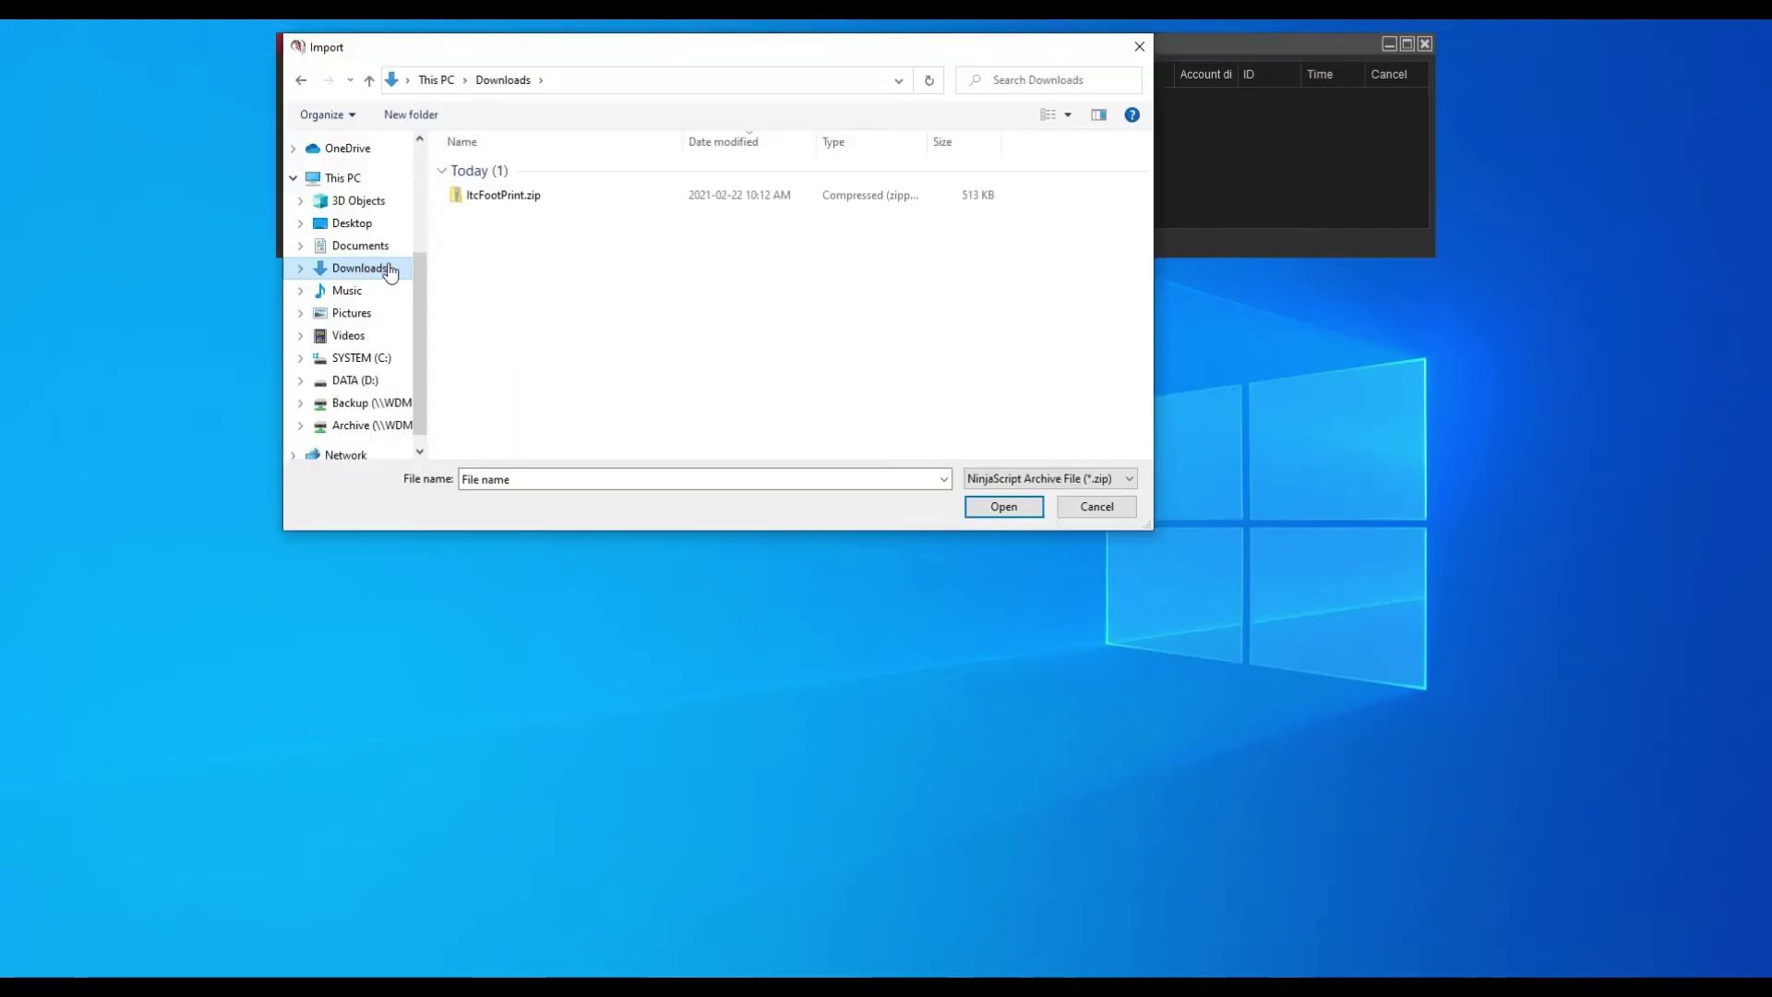
{"action": "left_click", "coordinate": [486, 197]}
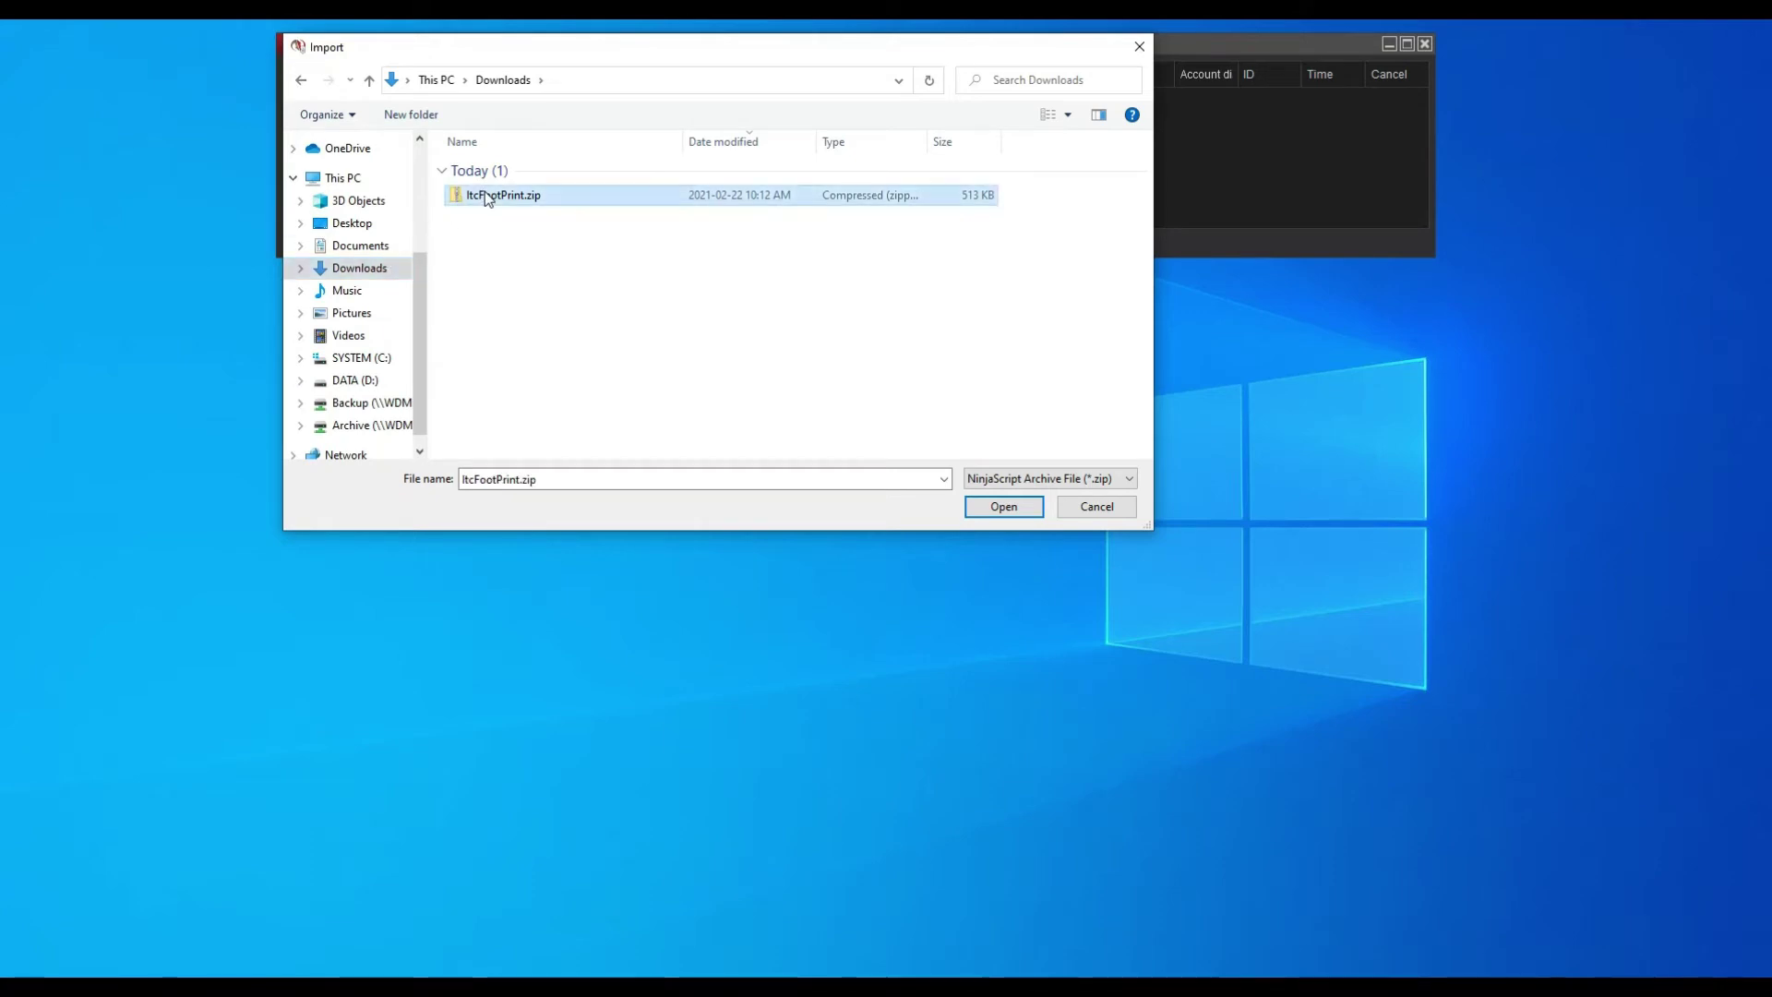
{"action": "left_click", "coordinate": [1010, 510]}
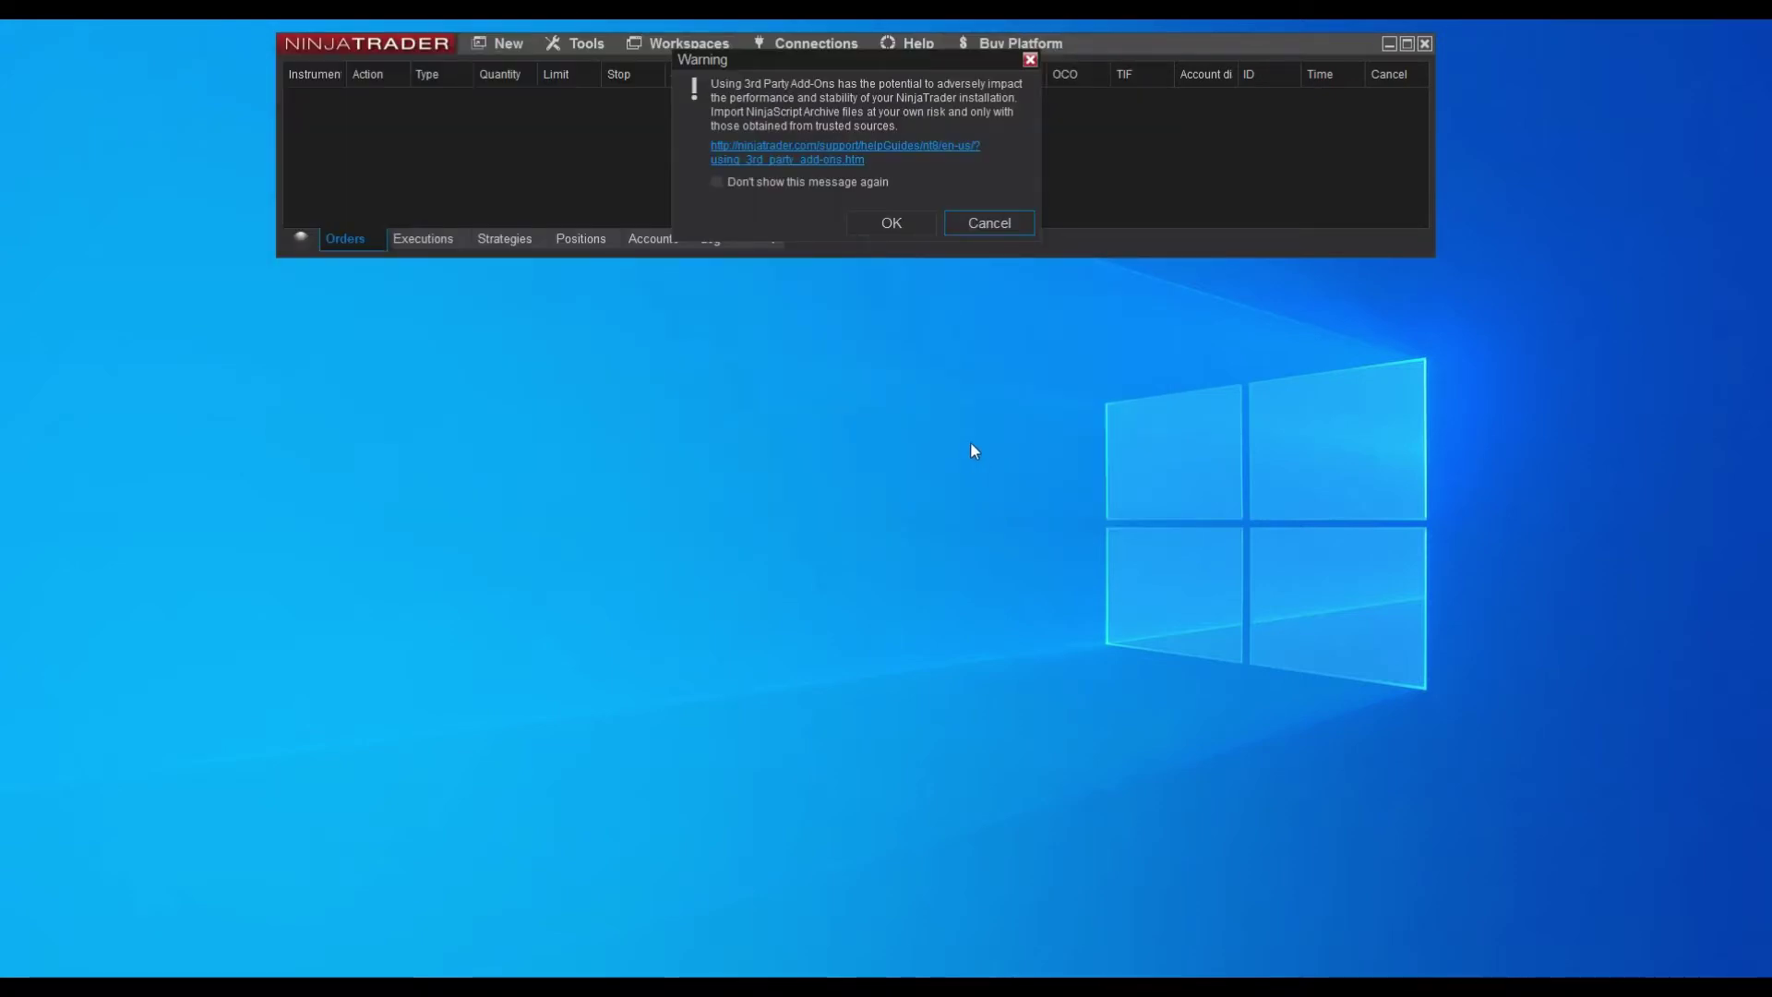
{"action": "left_click", "coordinate": [899, 222]}
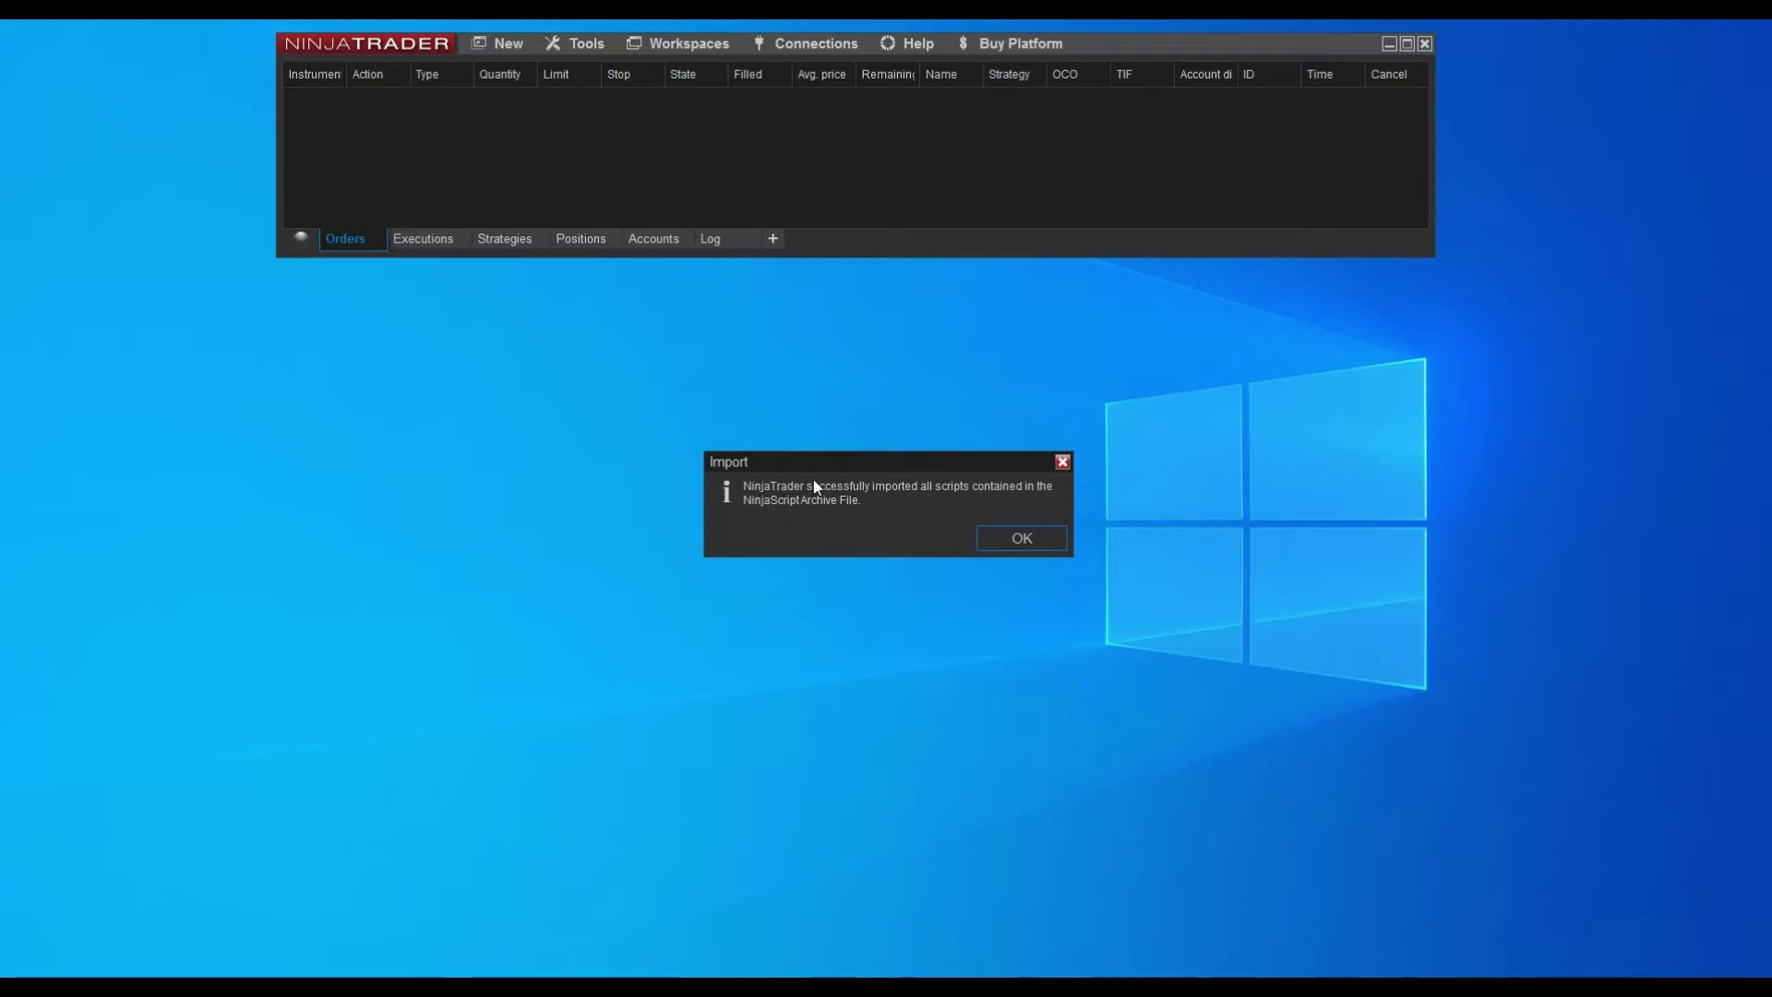
{"action": "key", "text": "Return"}
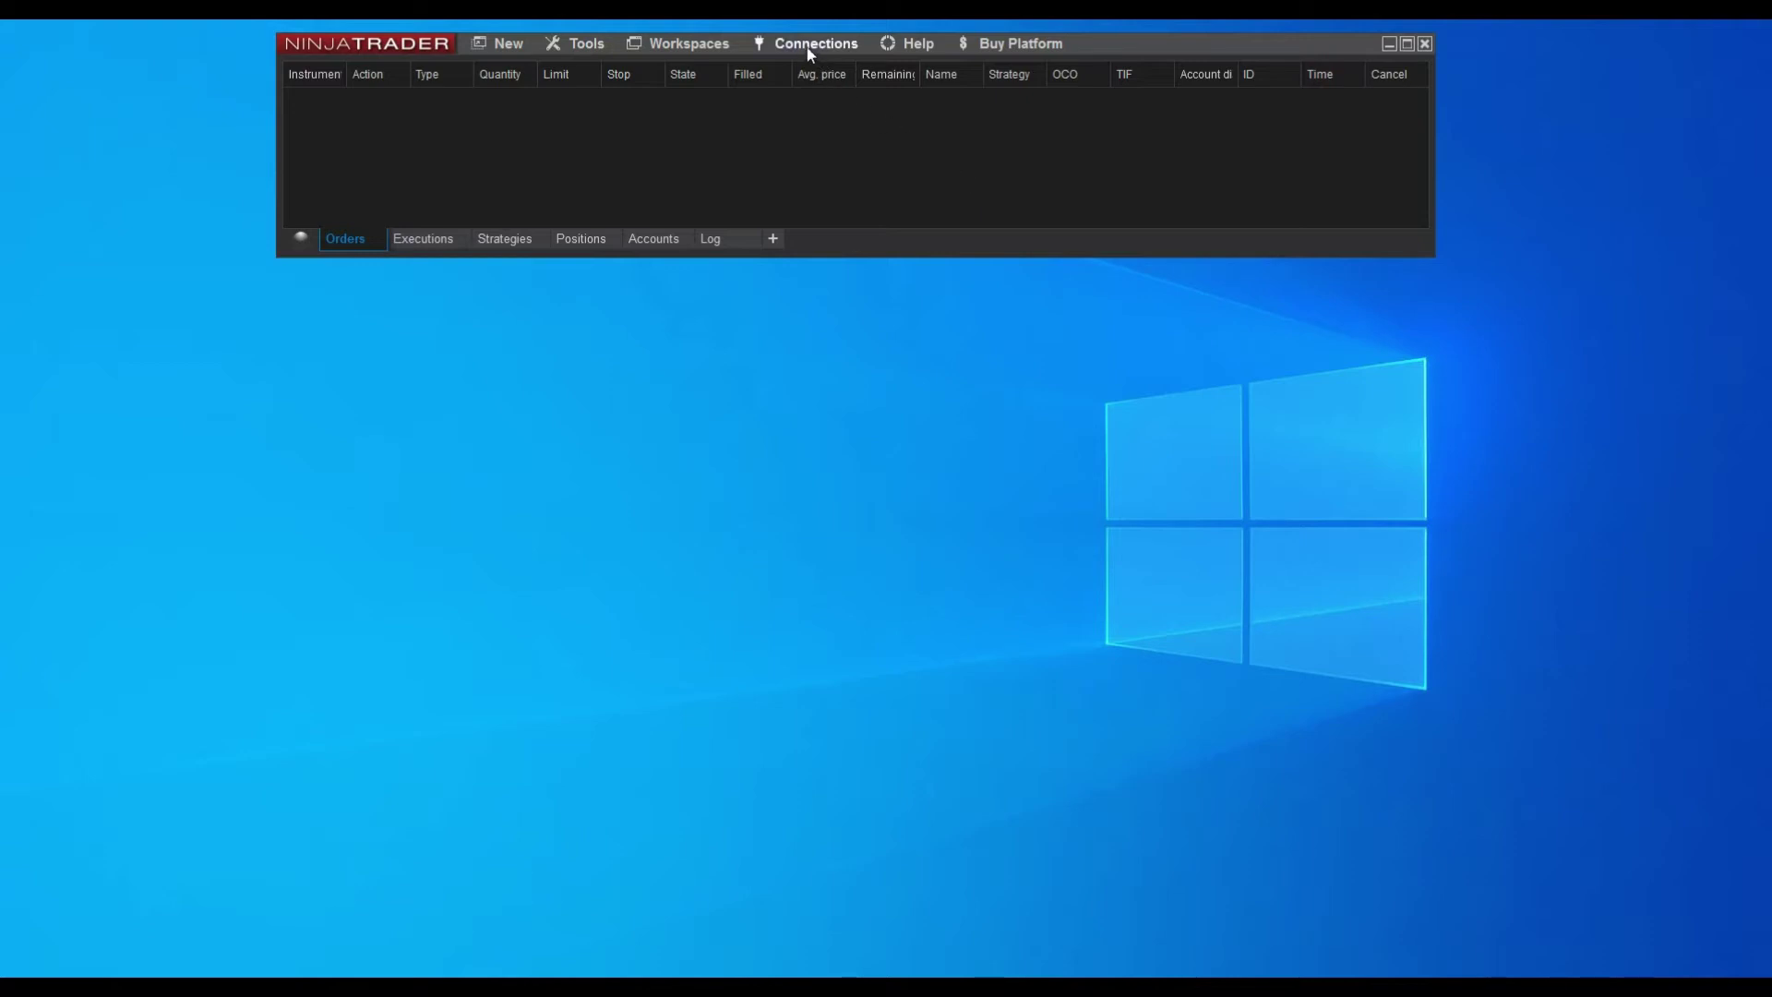
- Connect to My Continuum and set a new chart's series to 6E 03-21, 10 Range, Tick Replay, 30 days
{"action": "left_click", "coordinate": [807, 47]}
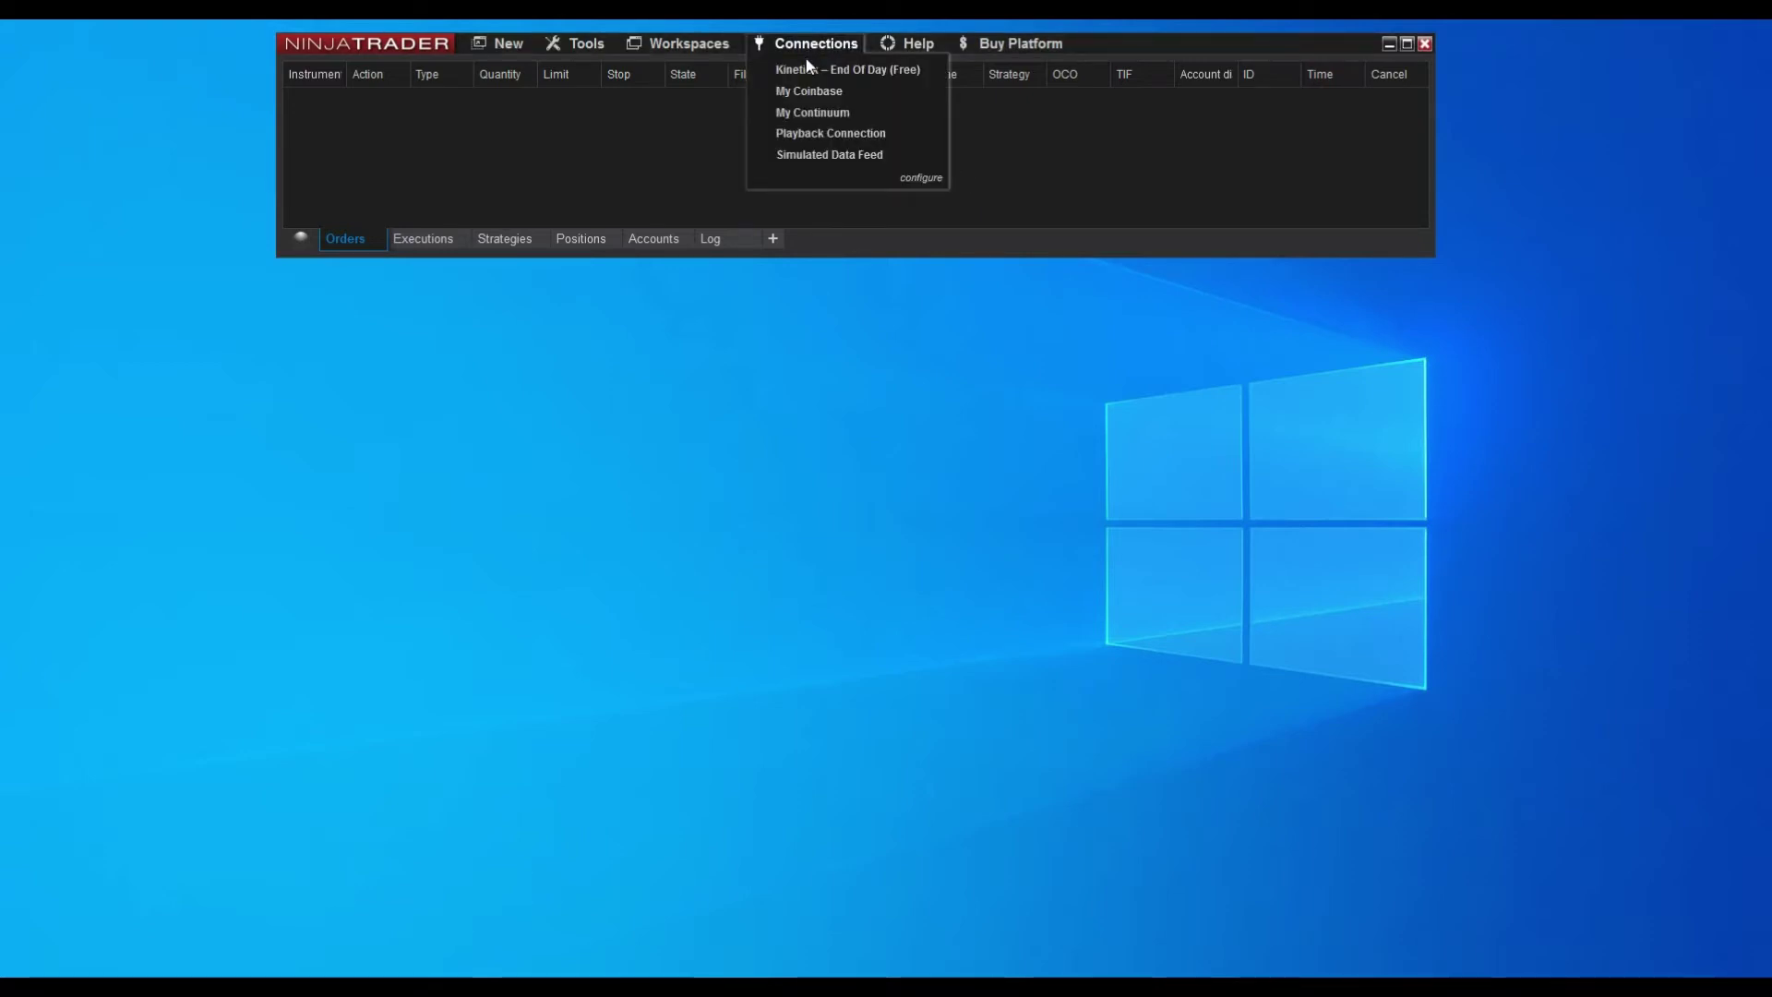
{"action": "left_click", "coordinate": [826, 114]}
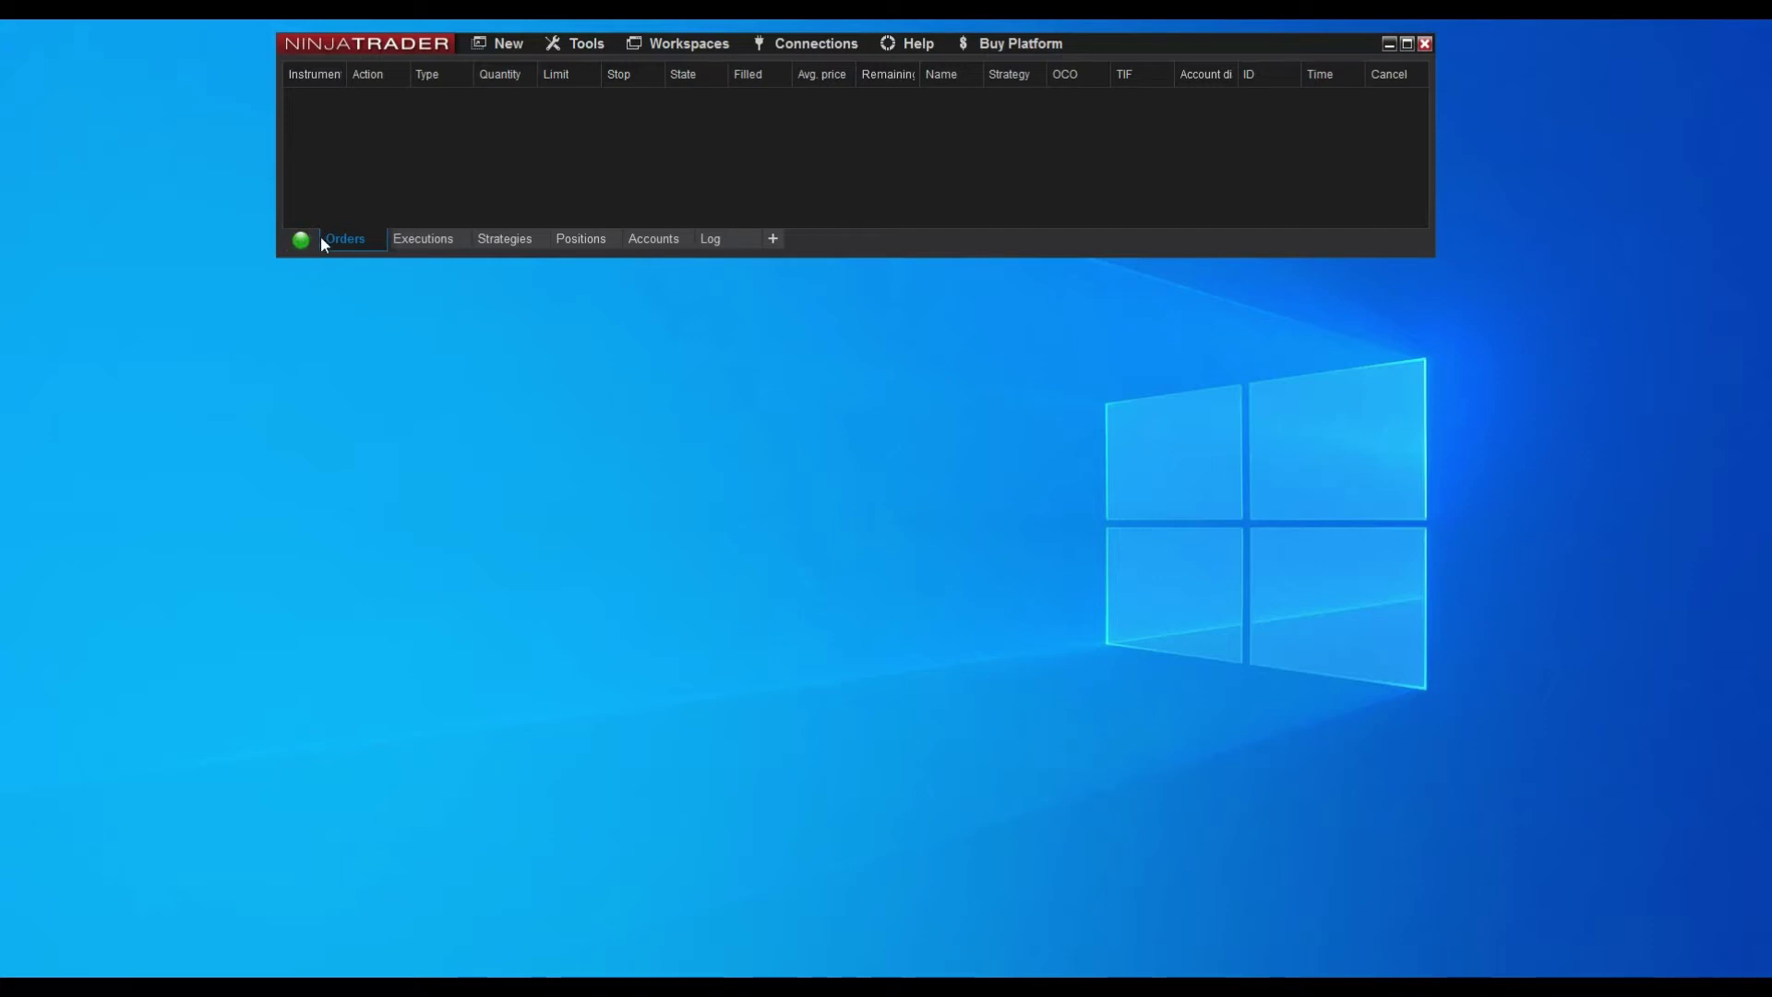
{"action": "left_click", "coordinate": [508, 44]}
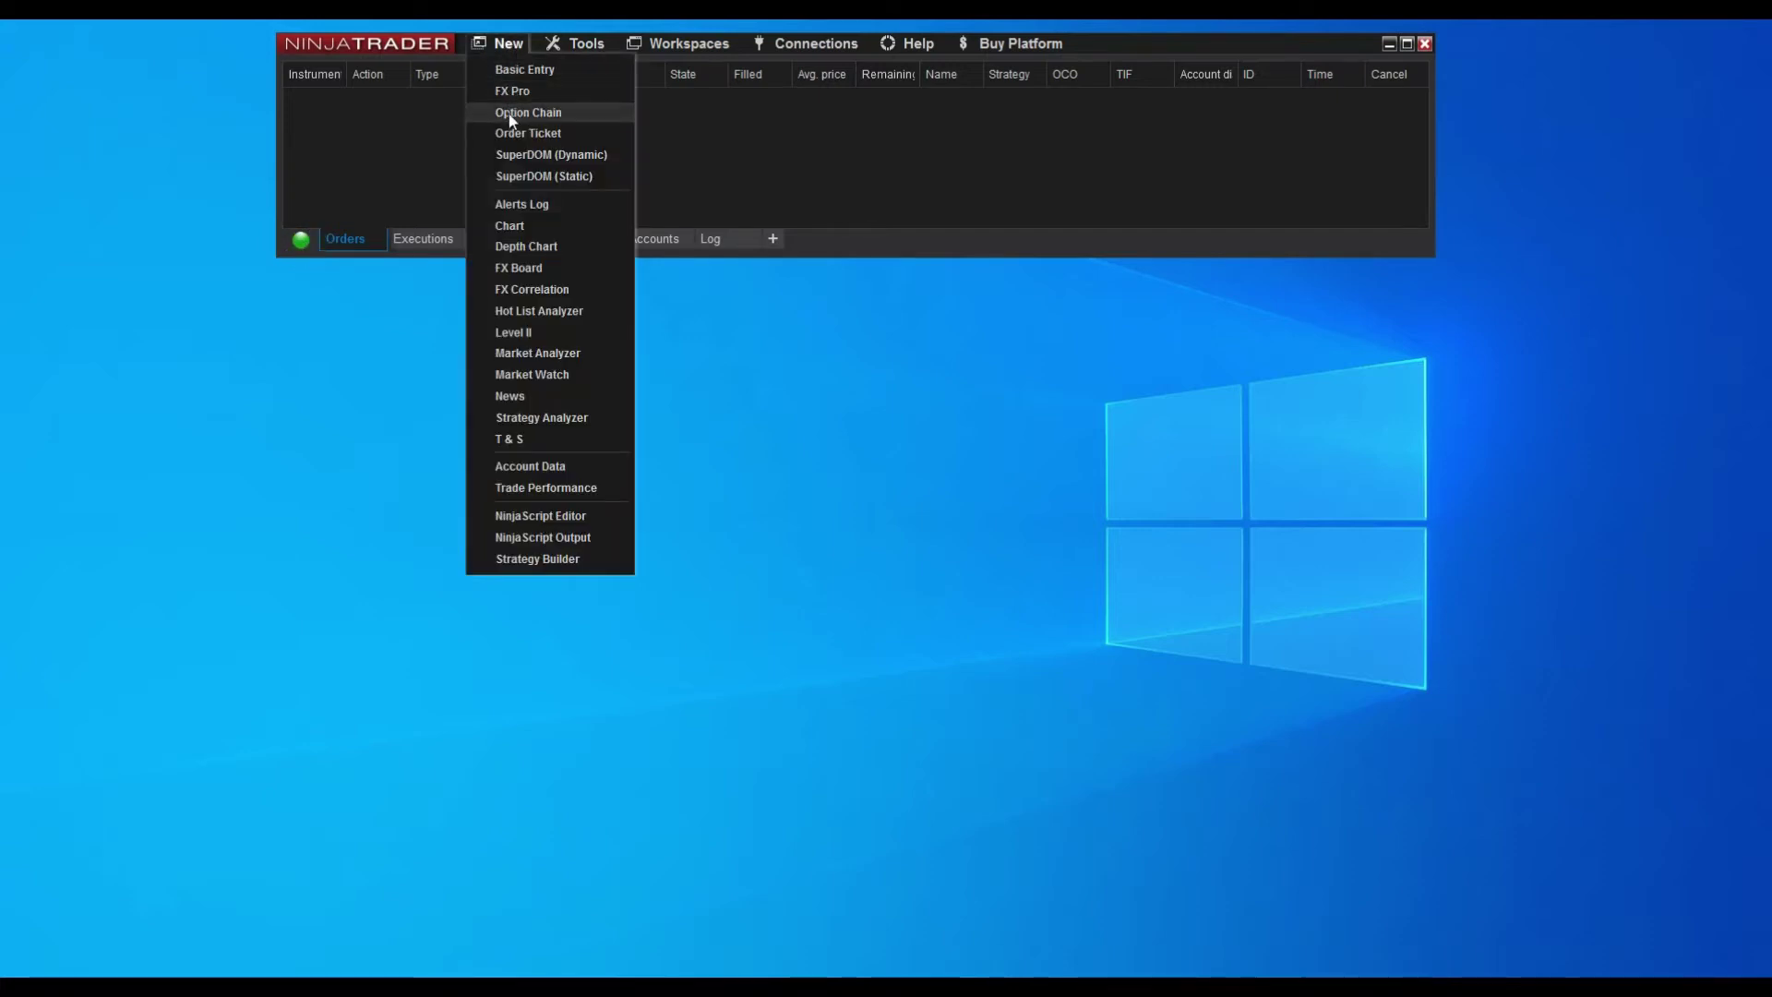
{"action": "left_click", "coordinate": [519, 229]}
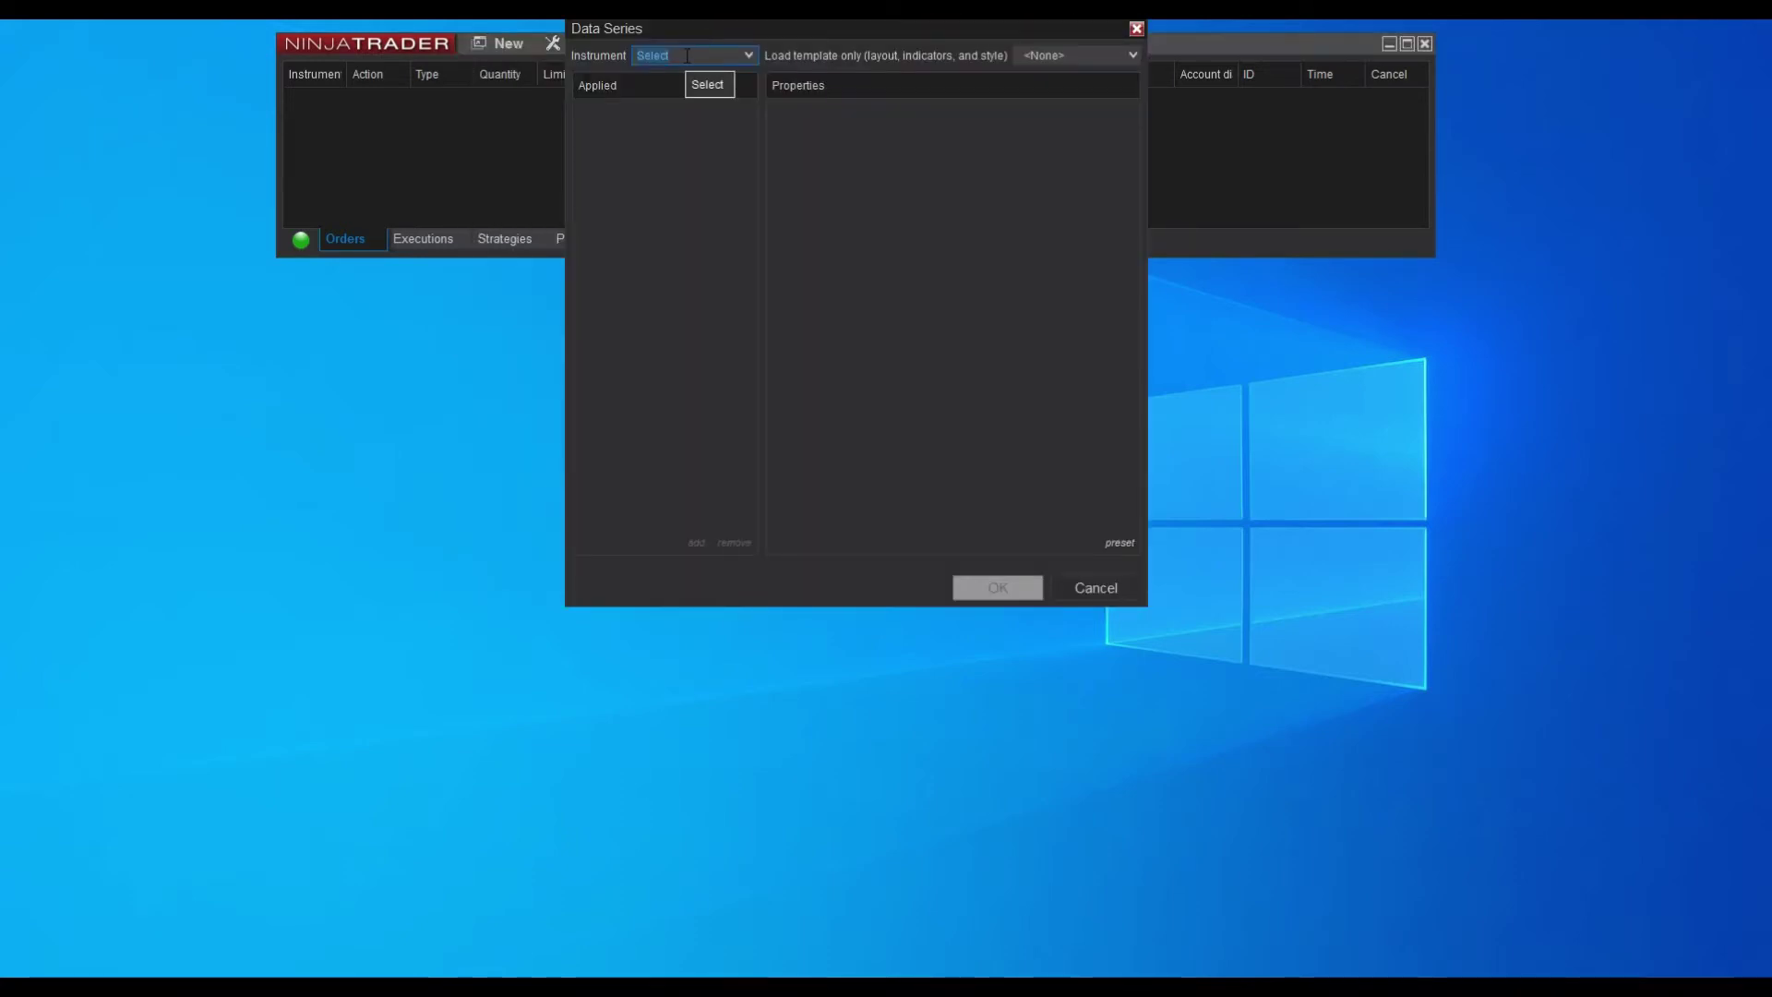
{"action": "type", "text": "6"}
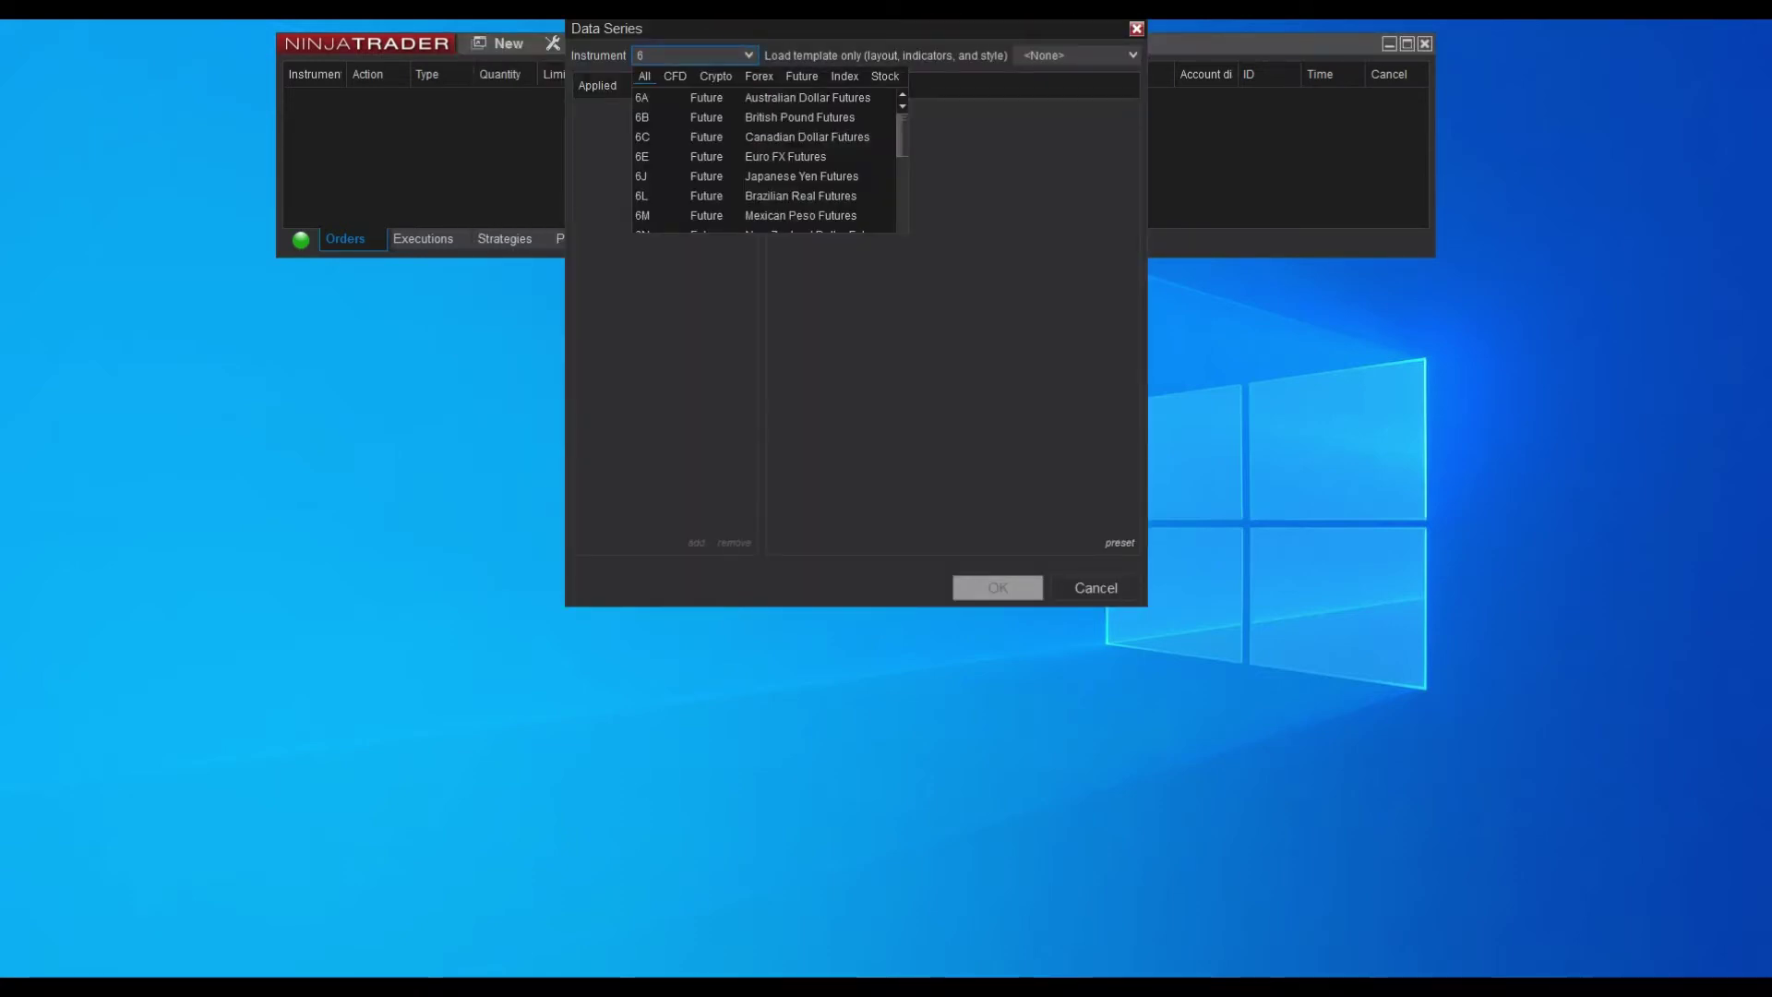
{"action": "type", "text": "E"}
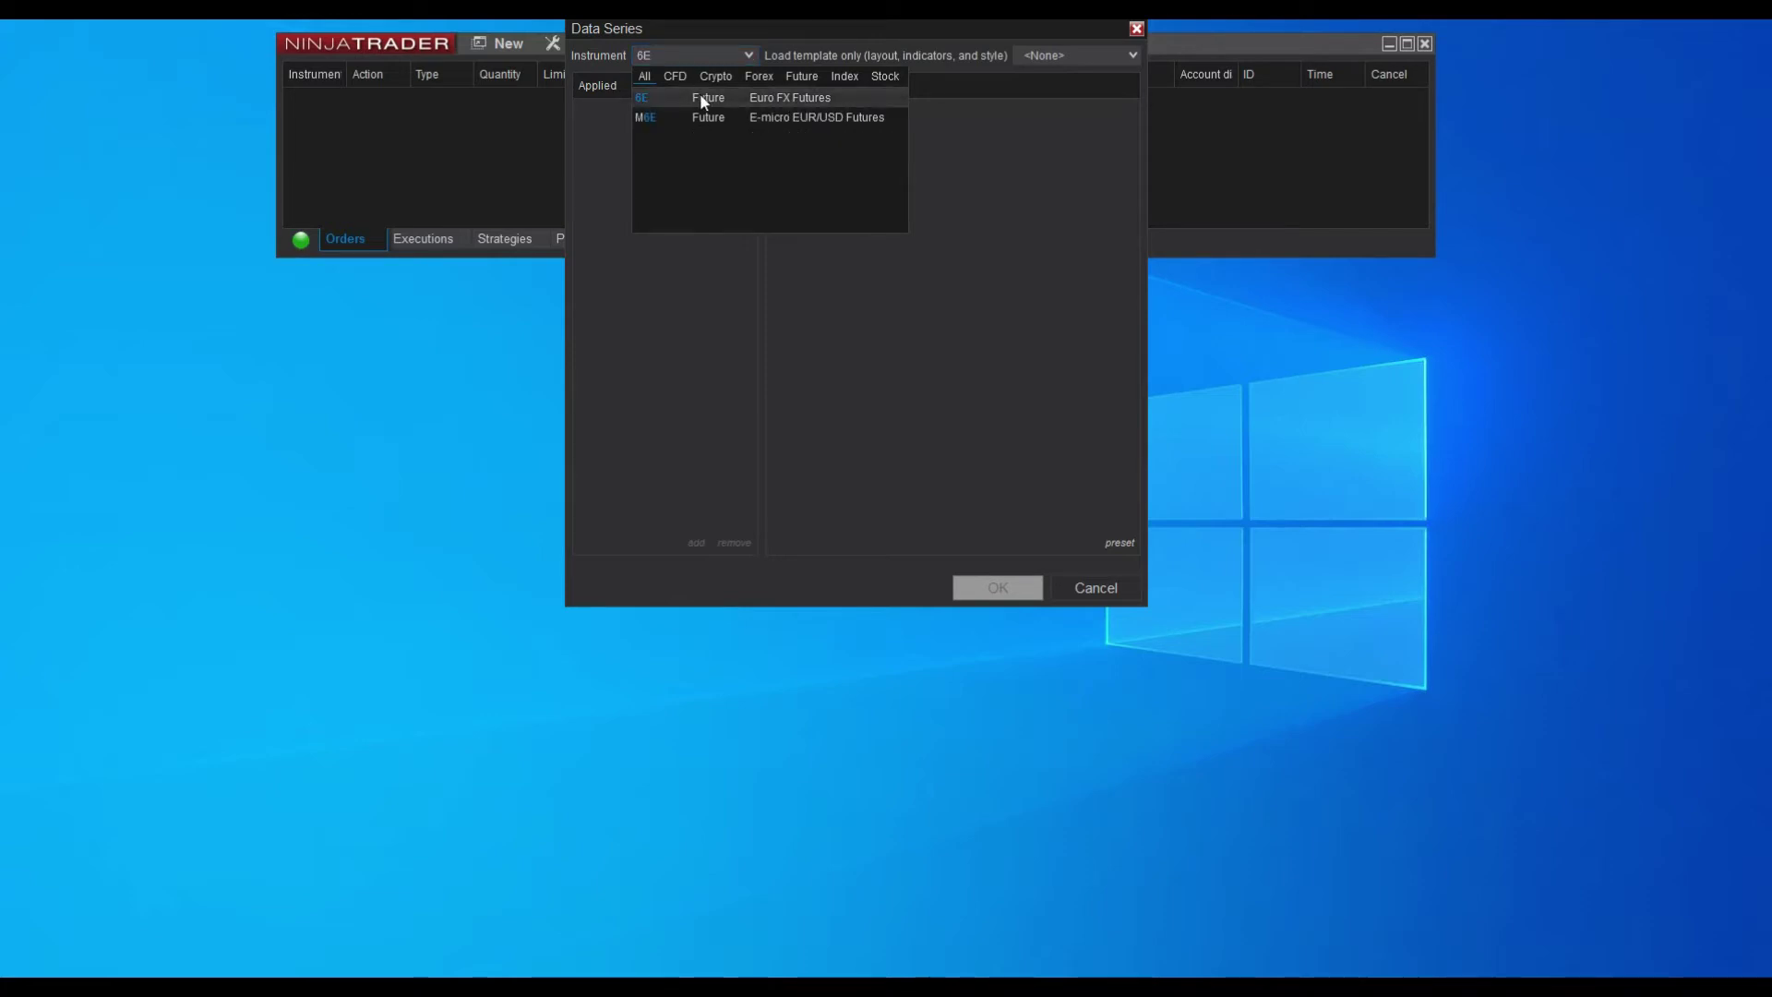
{"action": "left_click", "coordinate": [701, 97]}
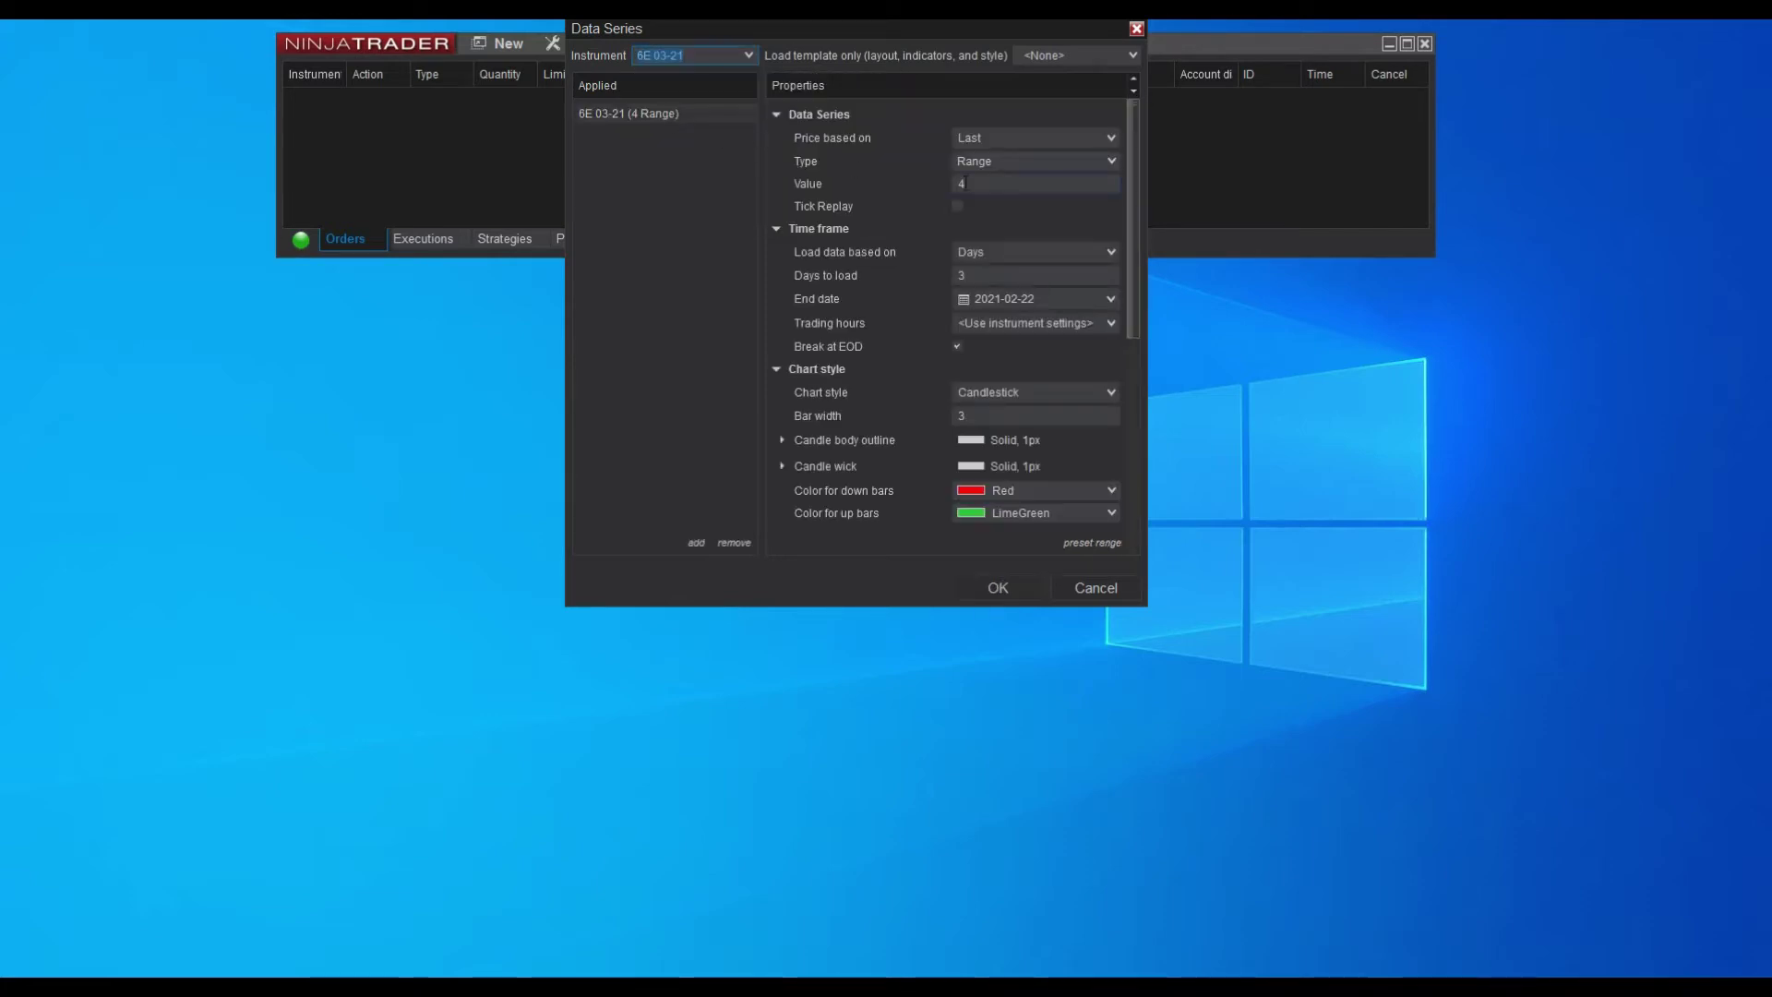
{"action": "left_click", "coordinate": [964, 182]}
{"action": "type", "text": "10"}
{"action": "left_click", "coordinate": [958, 206]}
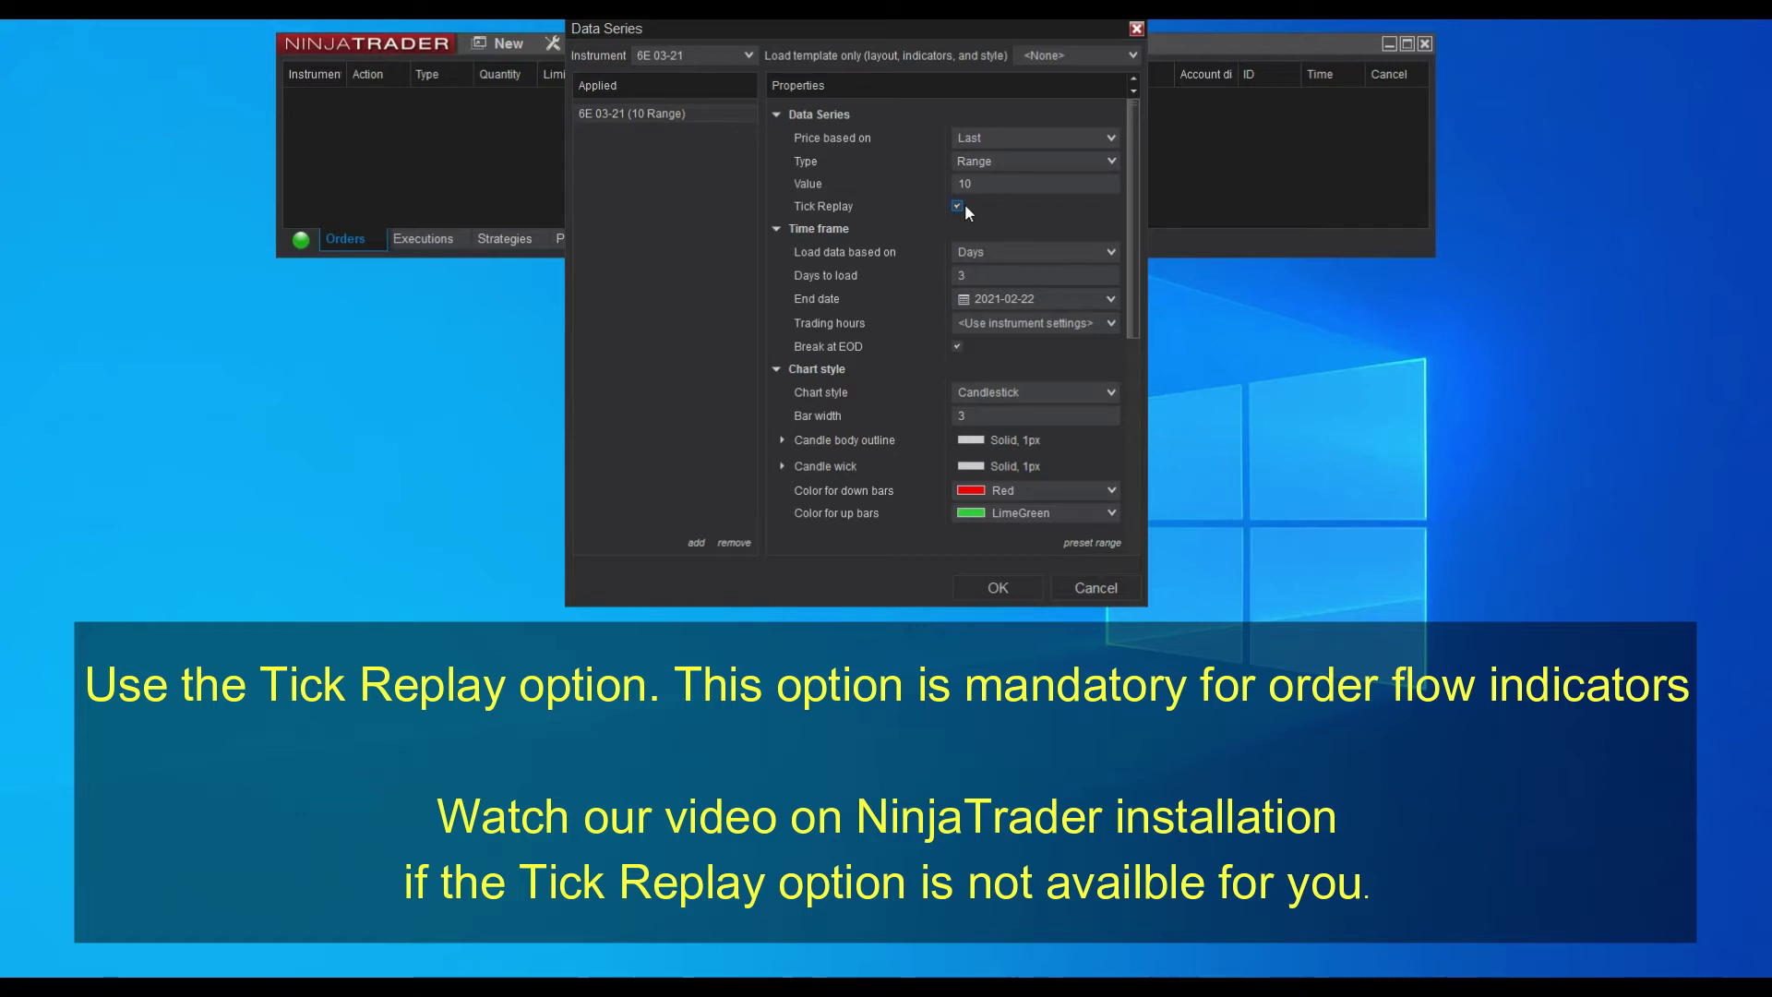
{"action": "left_click", "coordinate": [943, 274]}
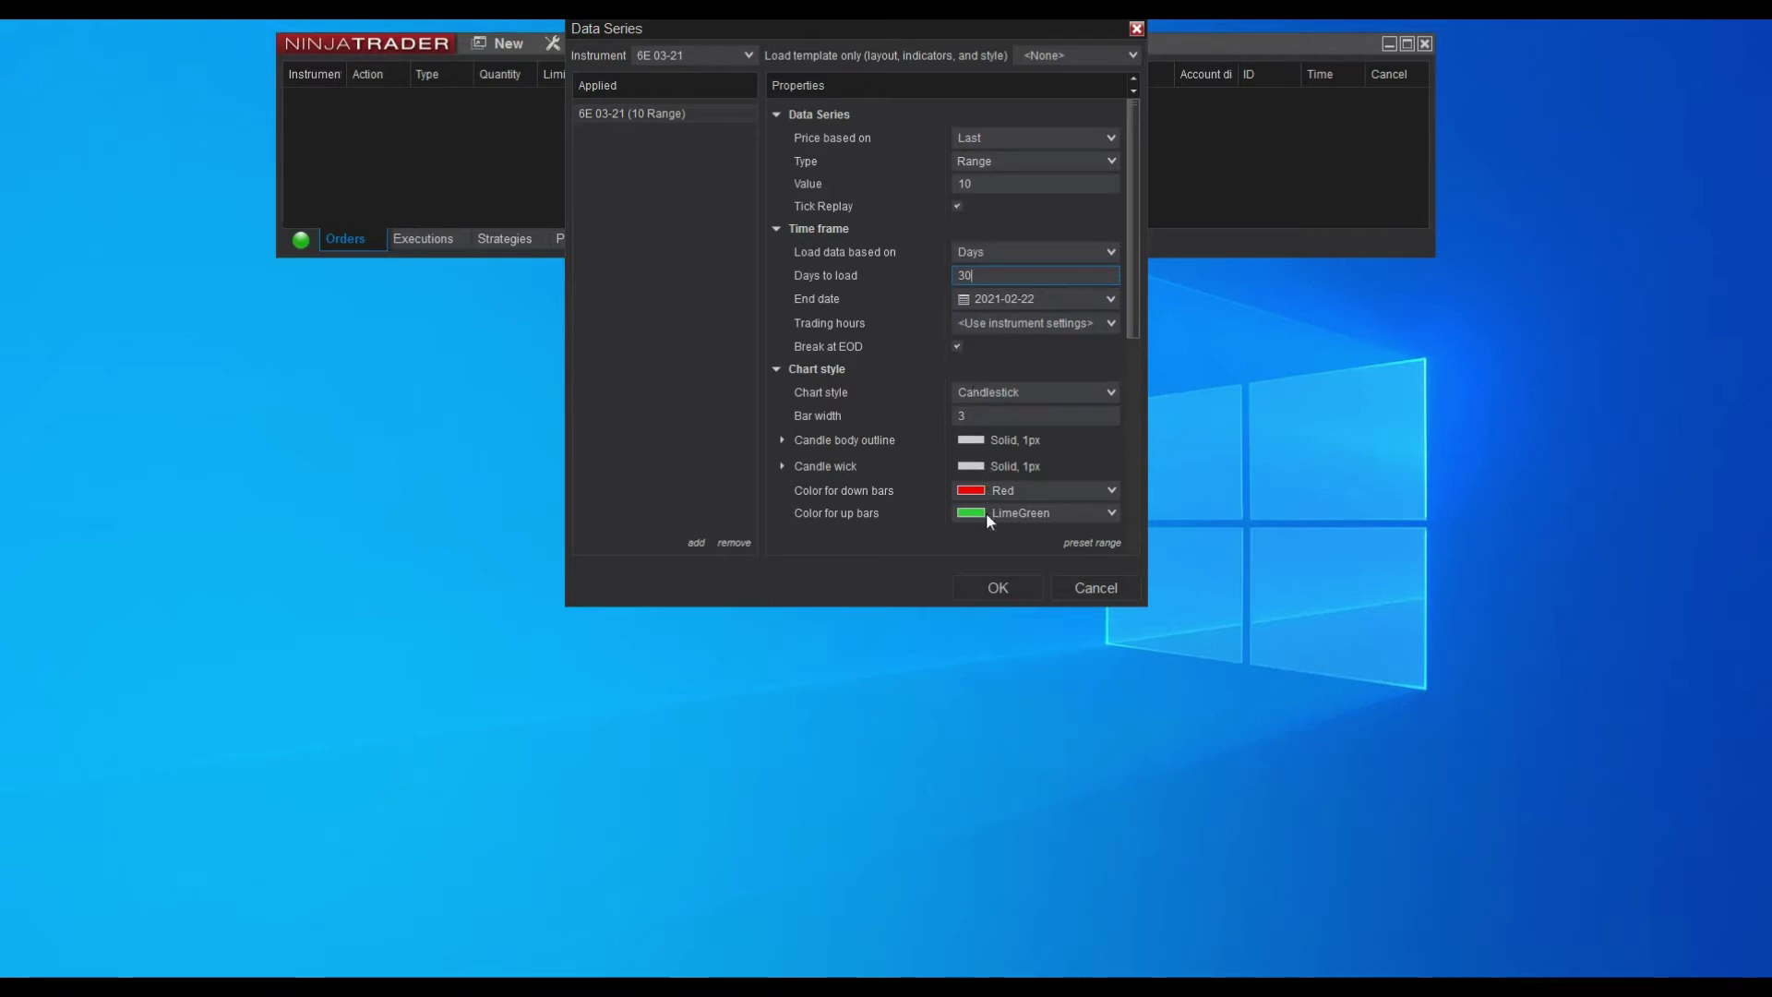
- Open the 6E 03-21 chart and apply the itcFootprintPlus indicator from the Indicators dialog
{"action": "left_click", "coordinate": [997, 588]}
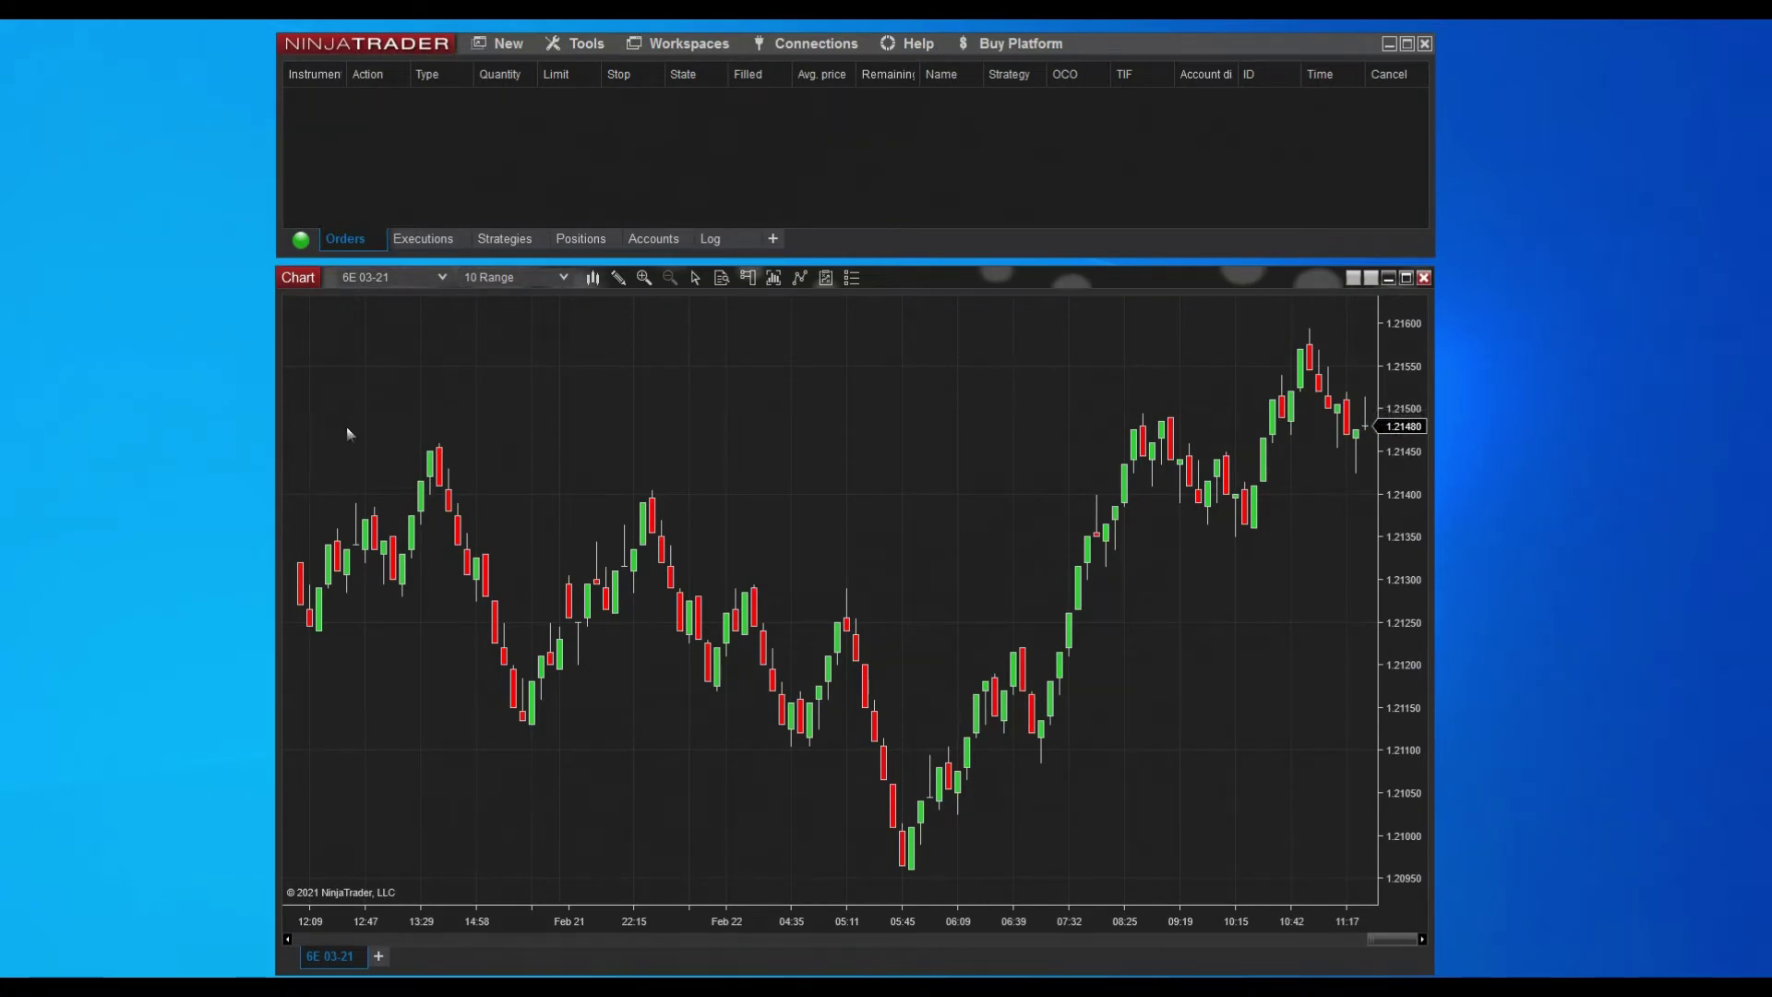
{"action": "right_click", "coordinate": [697, 444]}
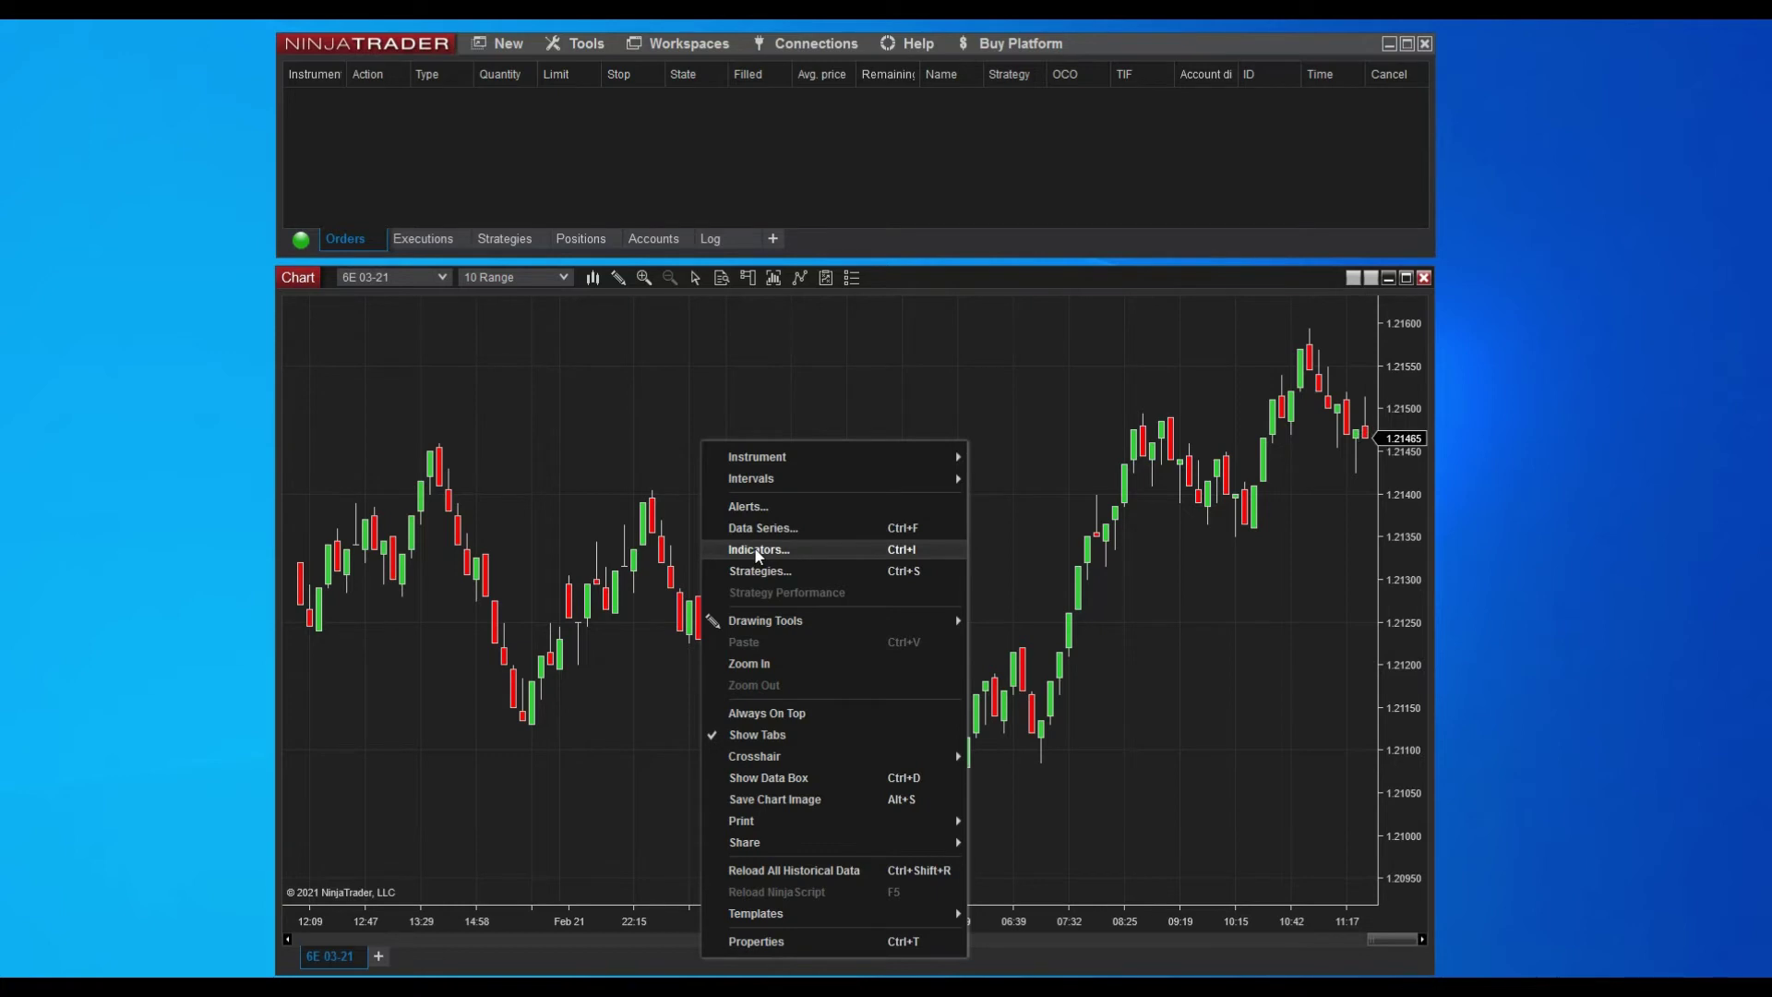
{"action": "left_click", "coordinate": [757, 550]}
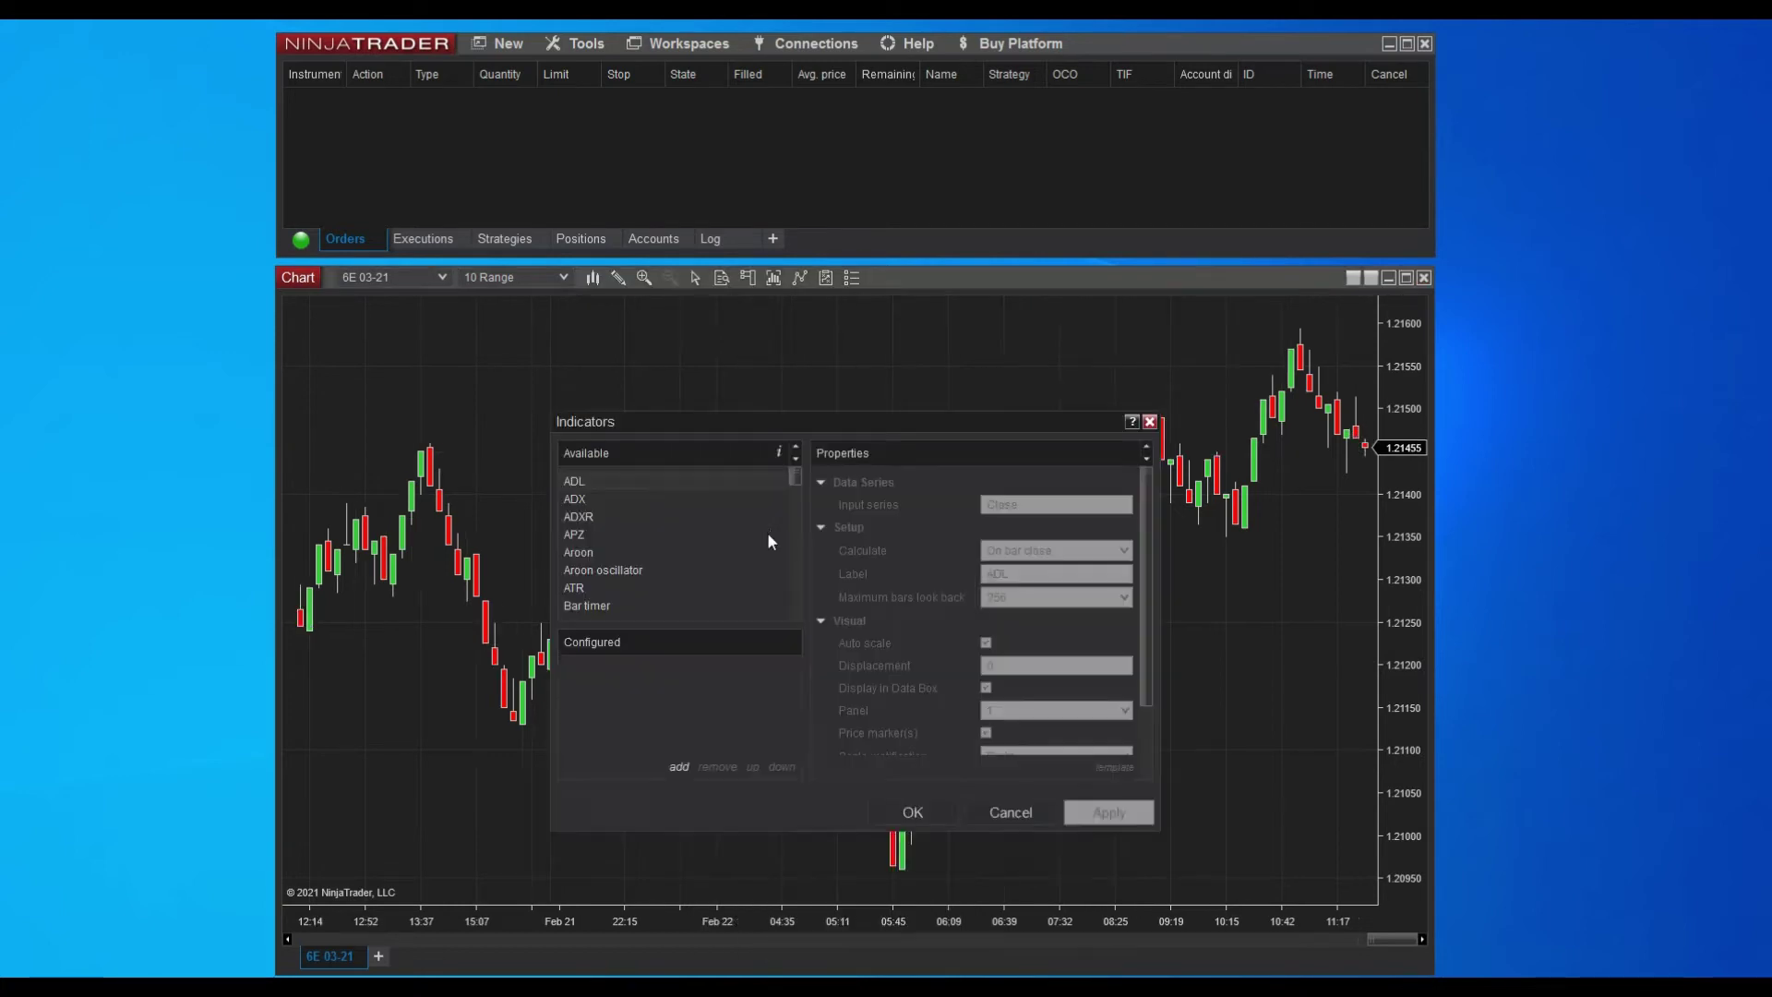
{"action": "left_click_drag", "start_coordinate": [790, 475], "coordinate": [794, 518]}
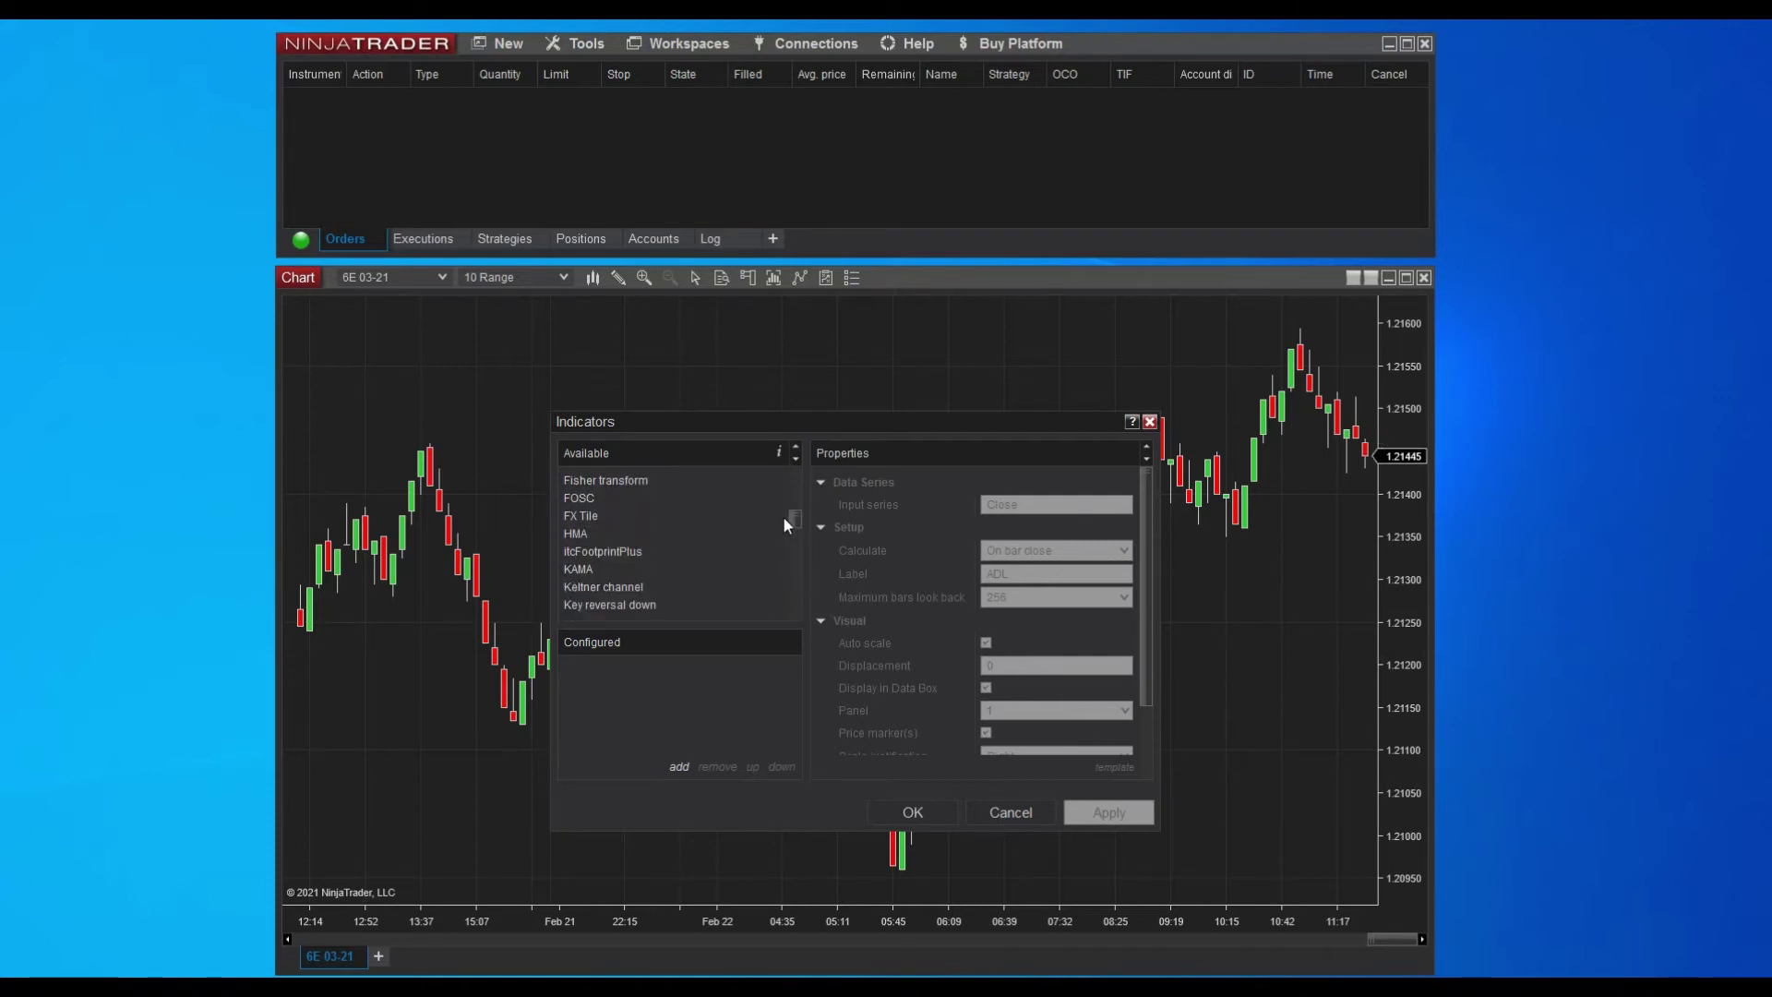
{"action": "left_click", "coordinate": [605, 551]}
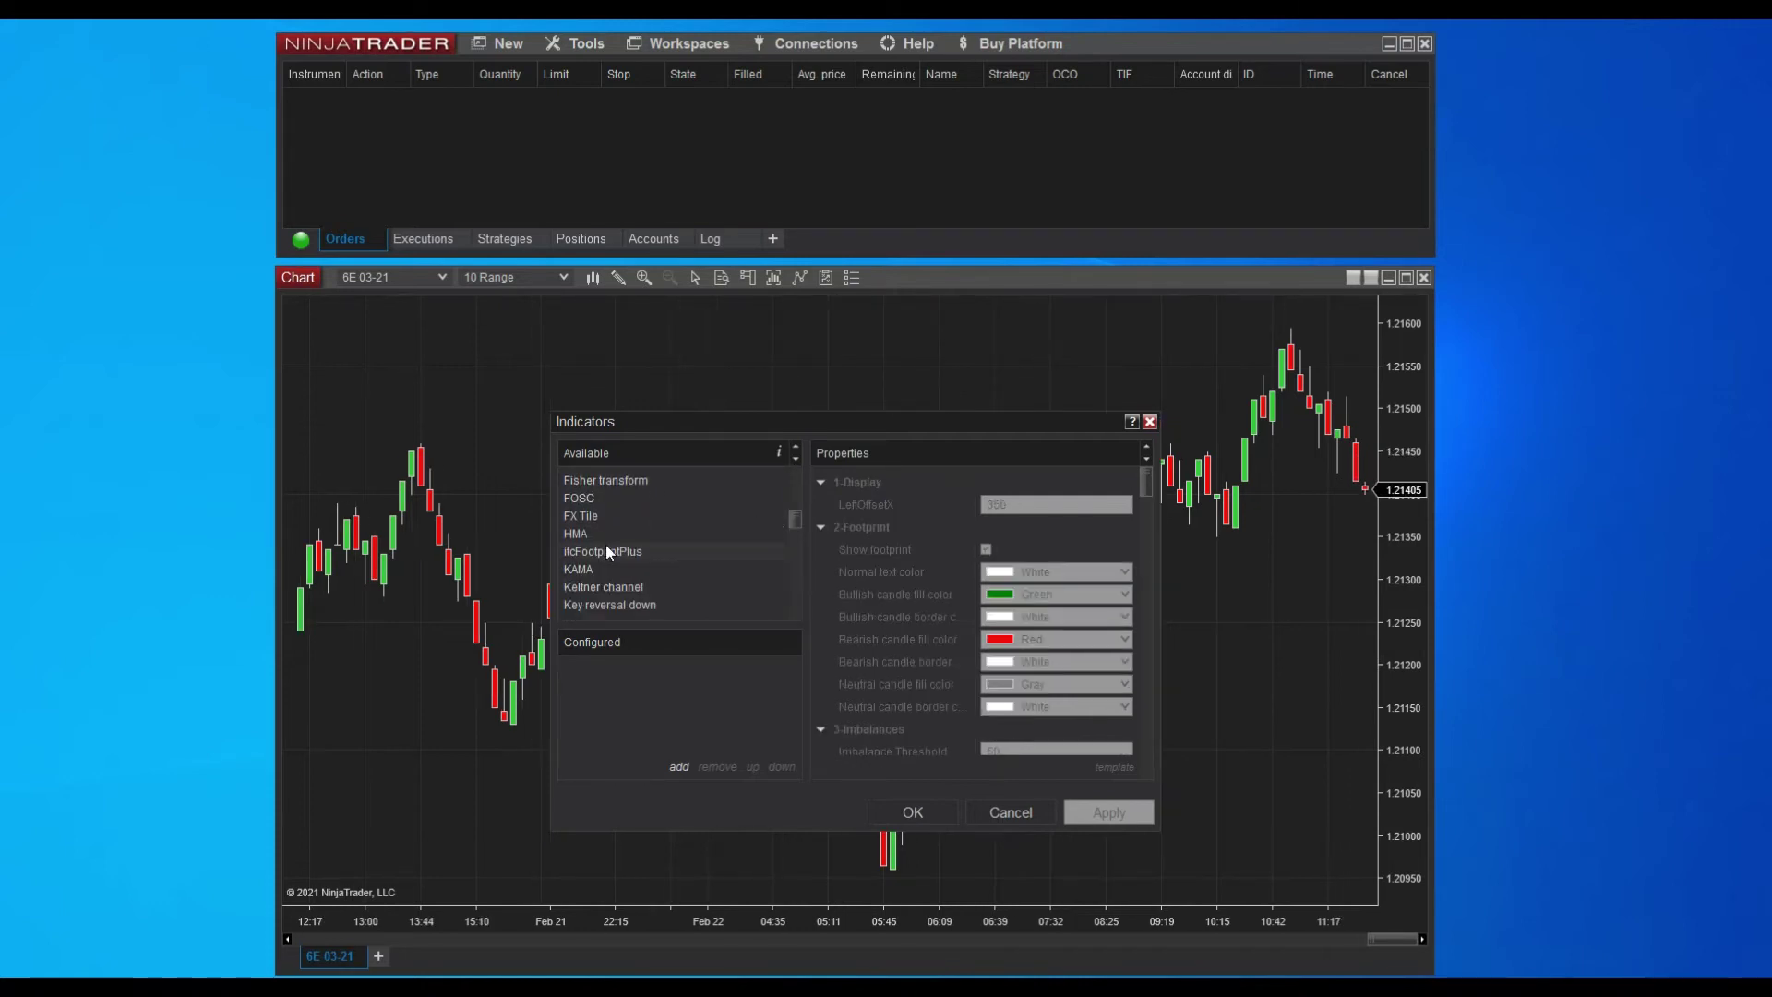
{"action": "left_click", "coordinate": [680, 768]}
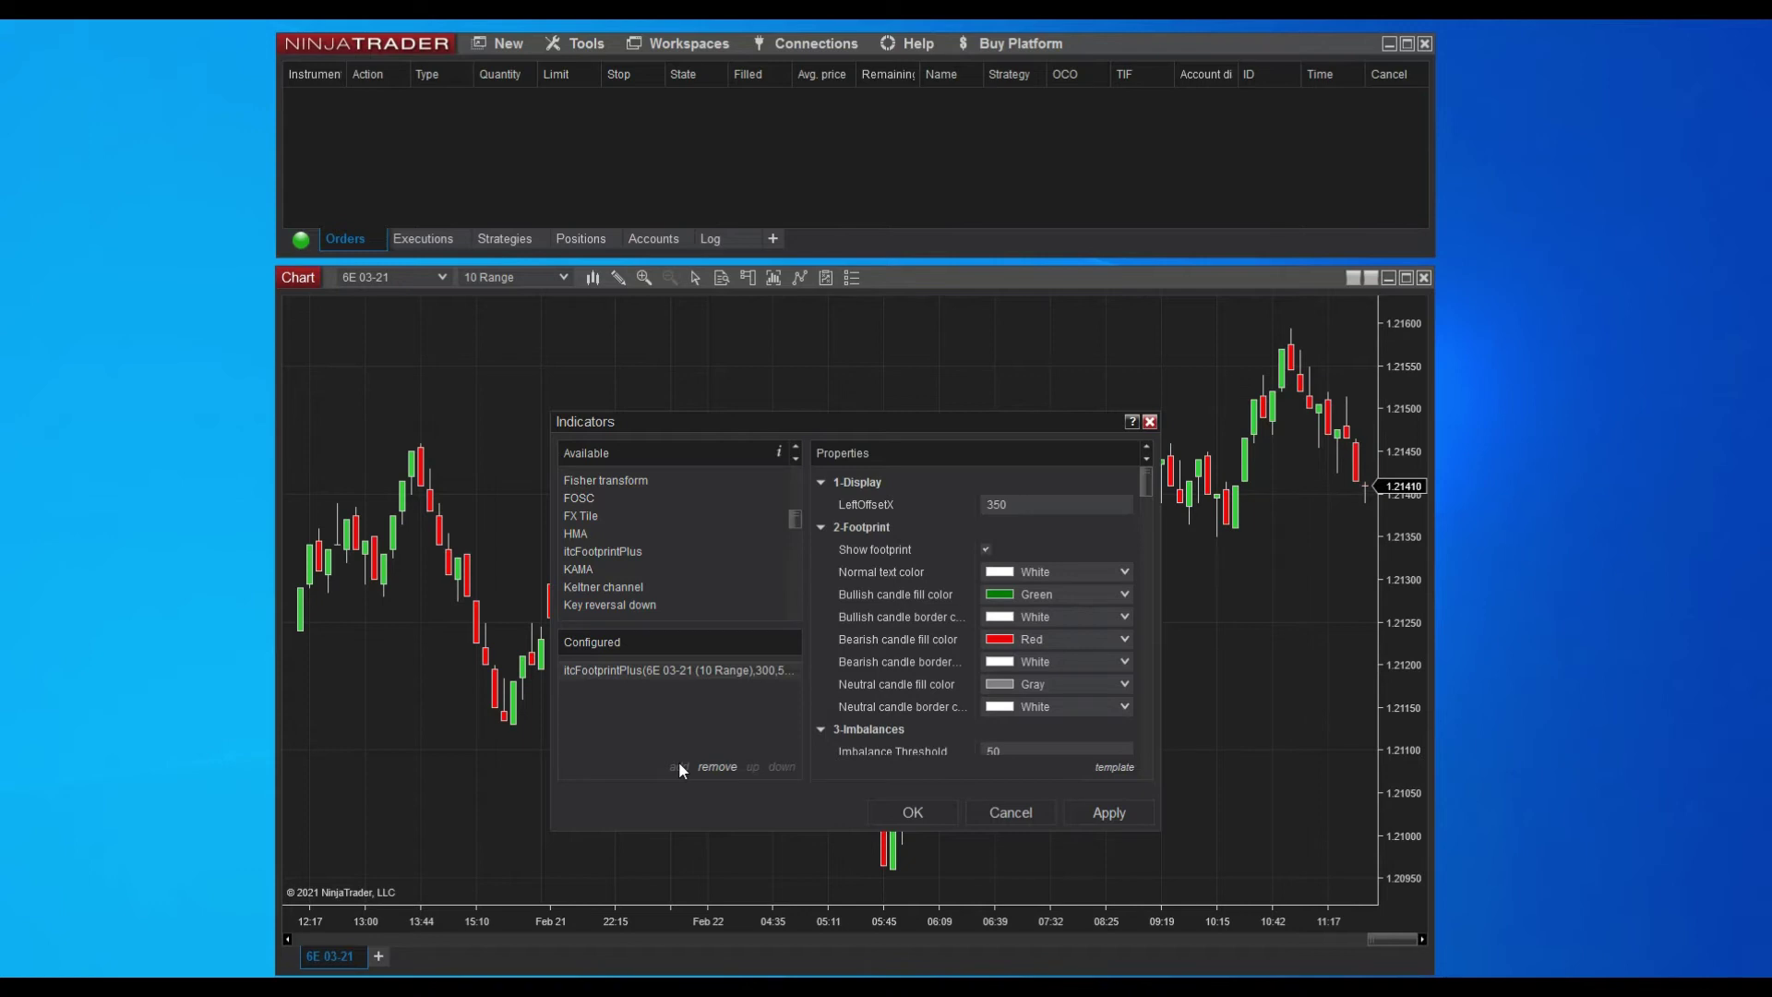
{"action": "left_click", "coordinate": [918, 814]}
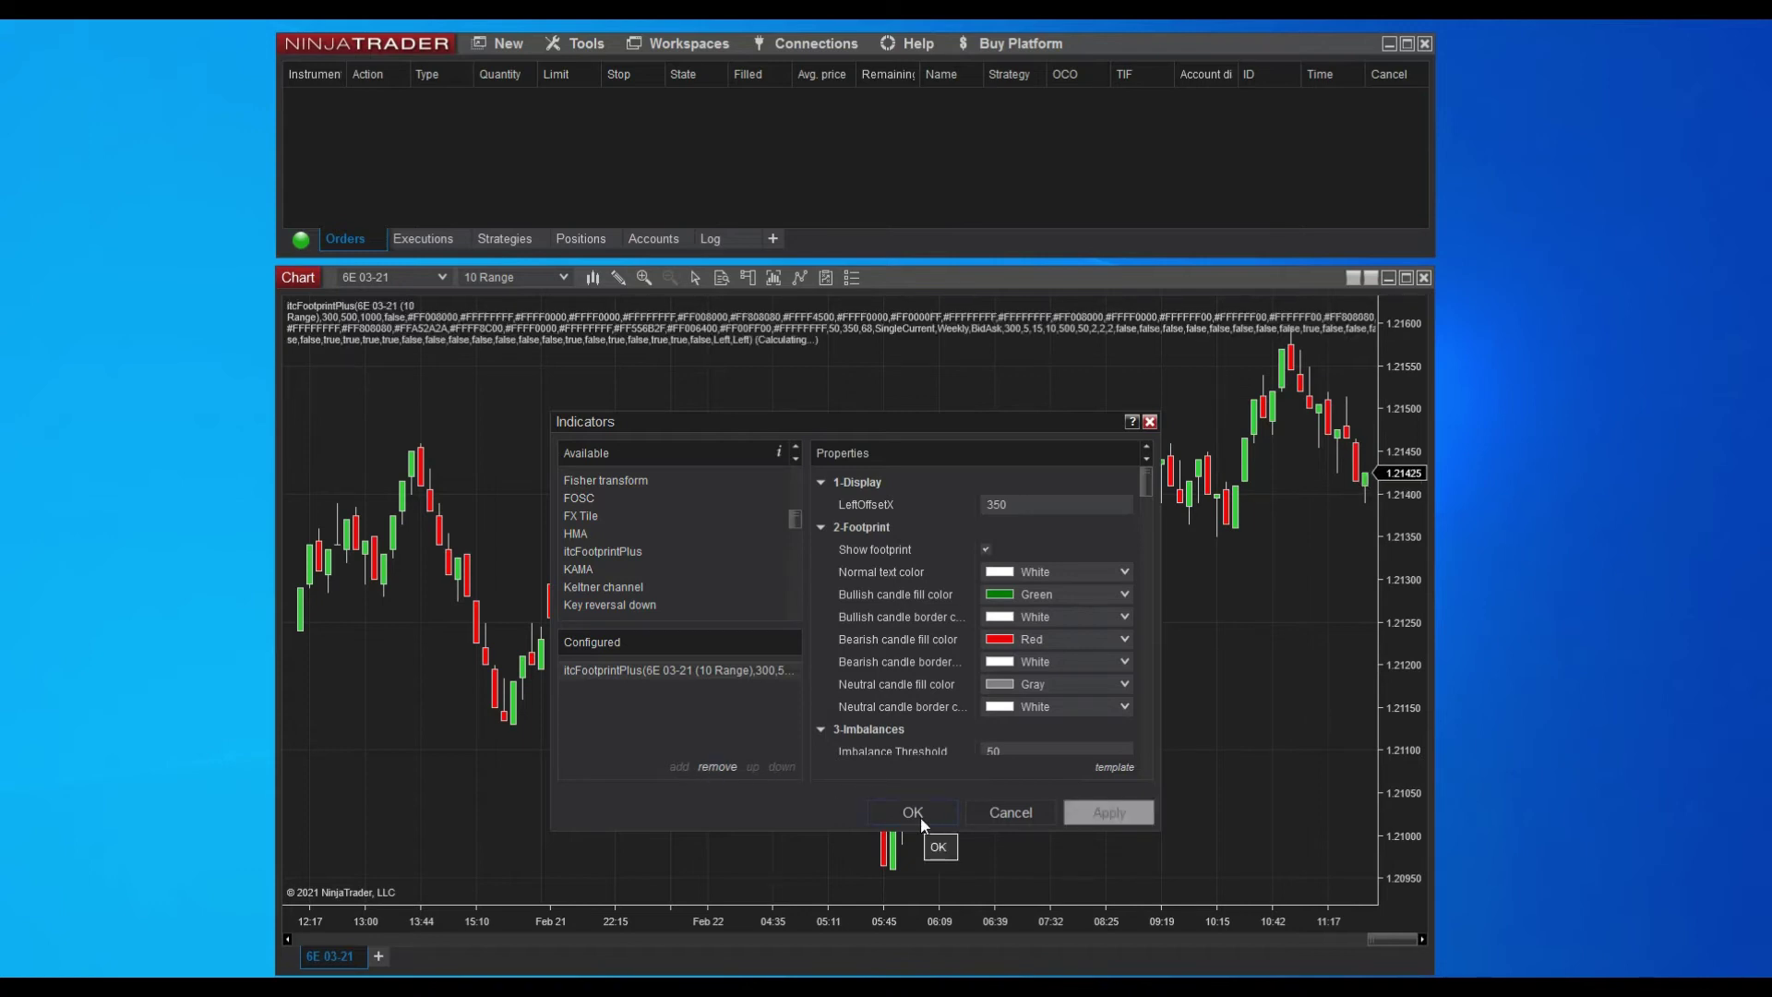
{"action": "left_click", "coordinate": [914, 812]}
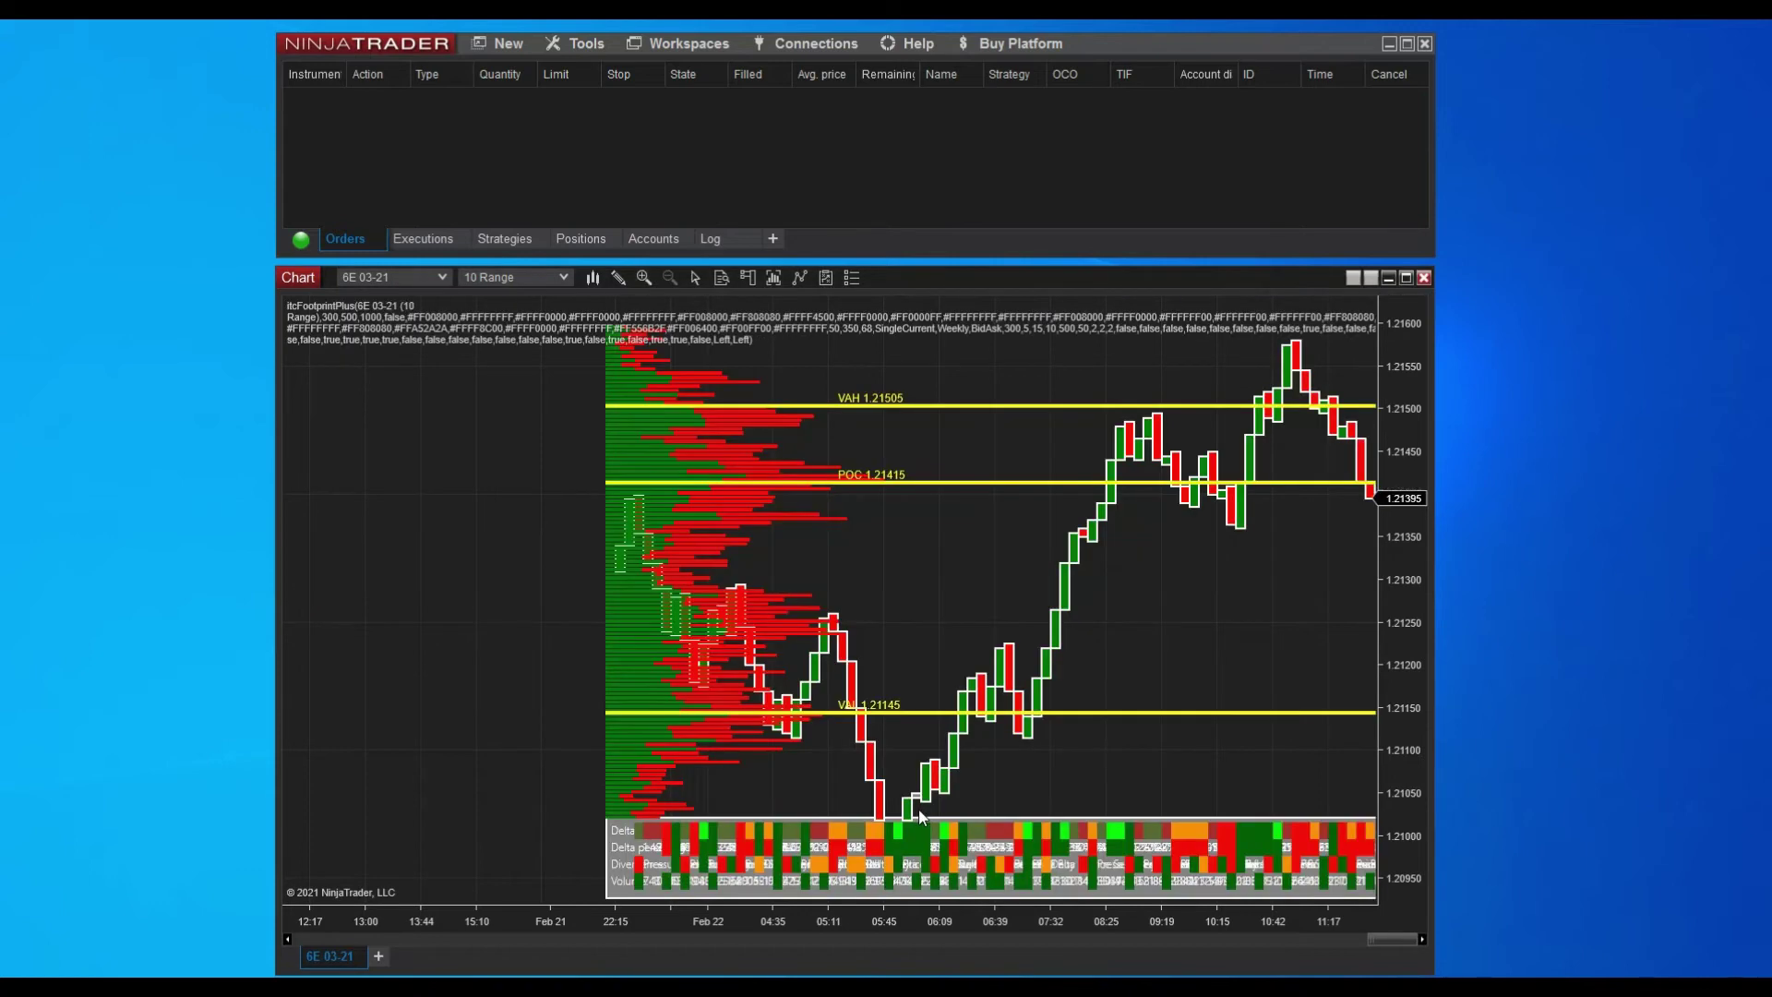
- Maximize the chart and widen the bars and price scale until bid/ask numbers are readable
{"action": "left_click", "coordinate": [1407, 277]}
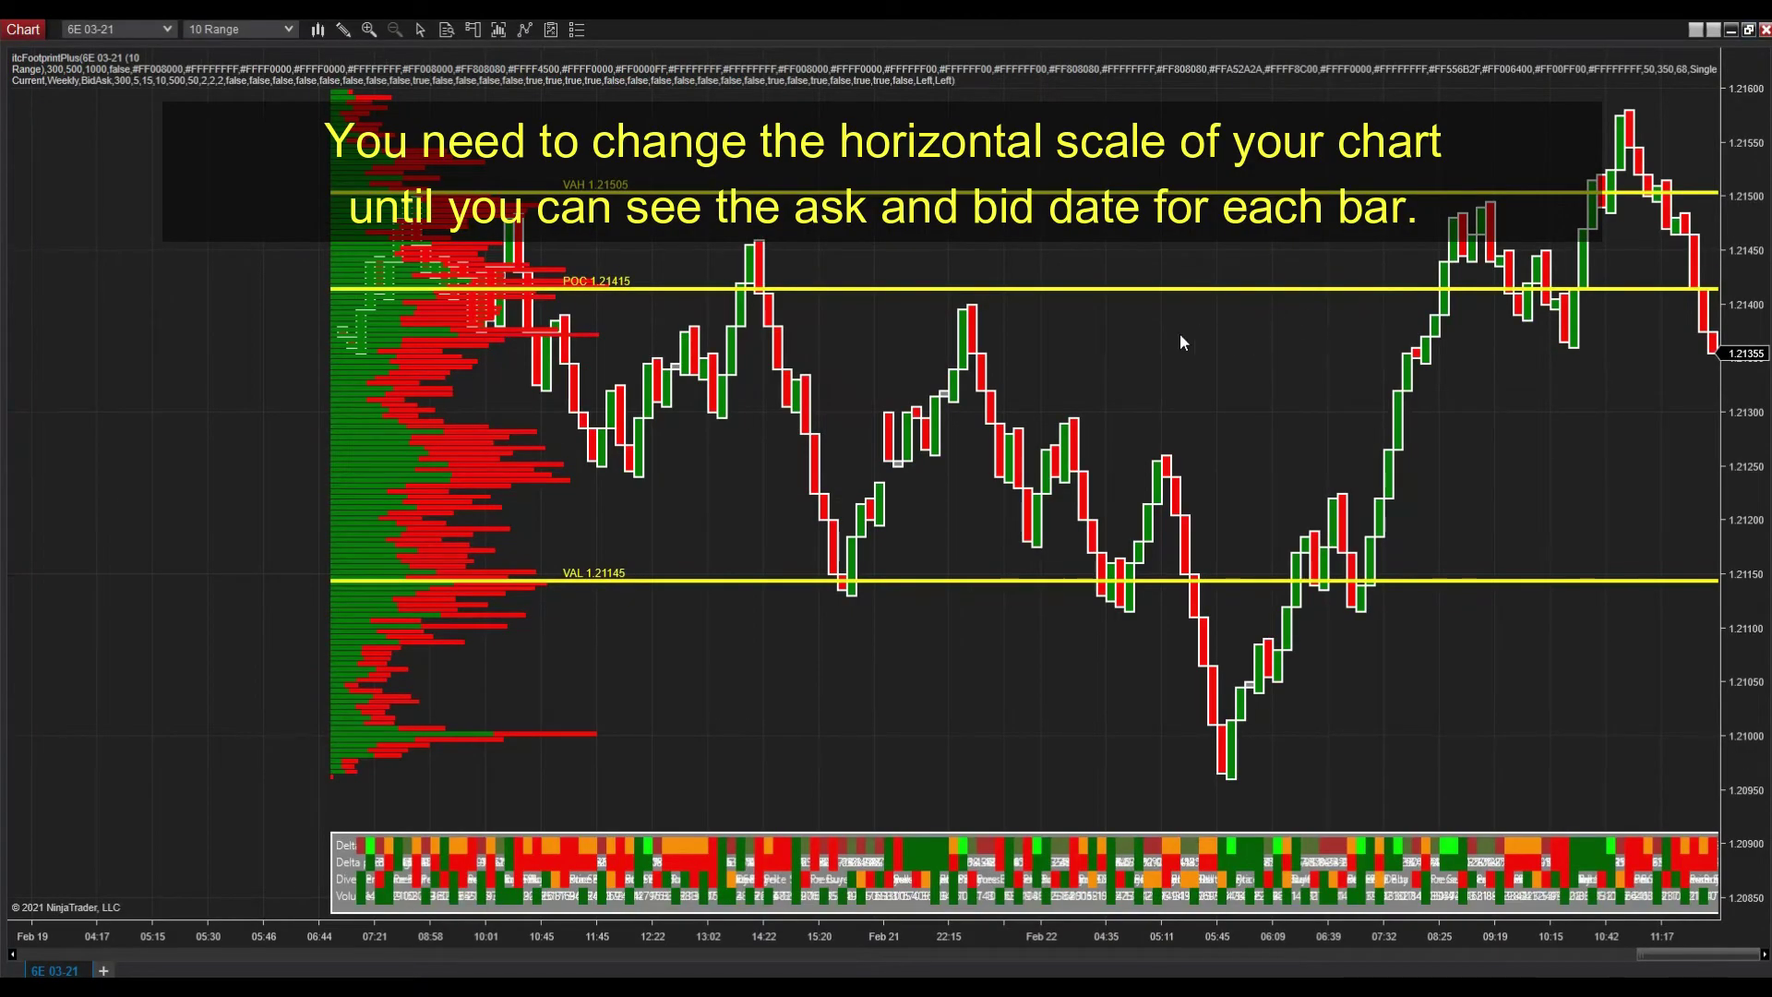
{"action": "left_click_drag", "start_coordinate": [863, 933], "coordinate": [756, 918]}
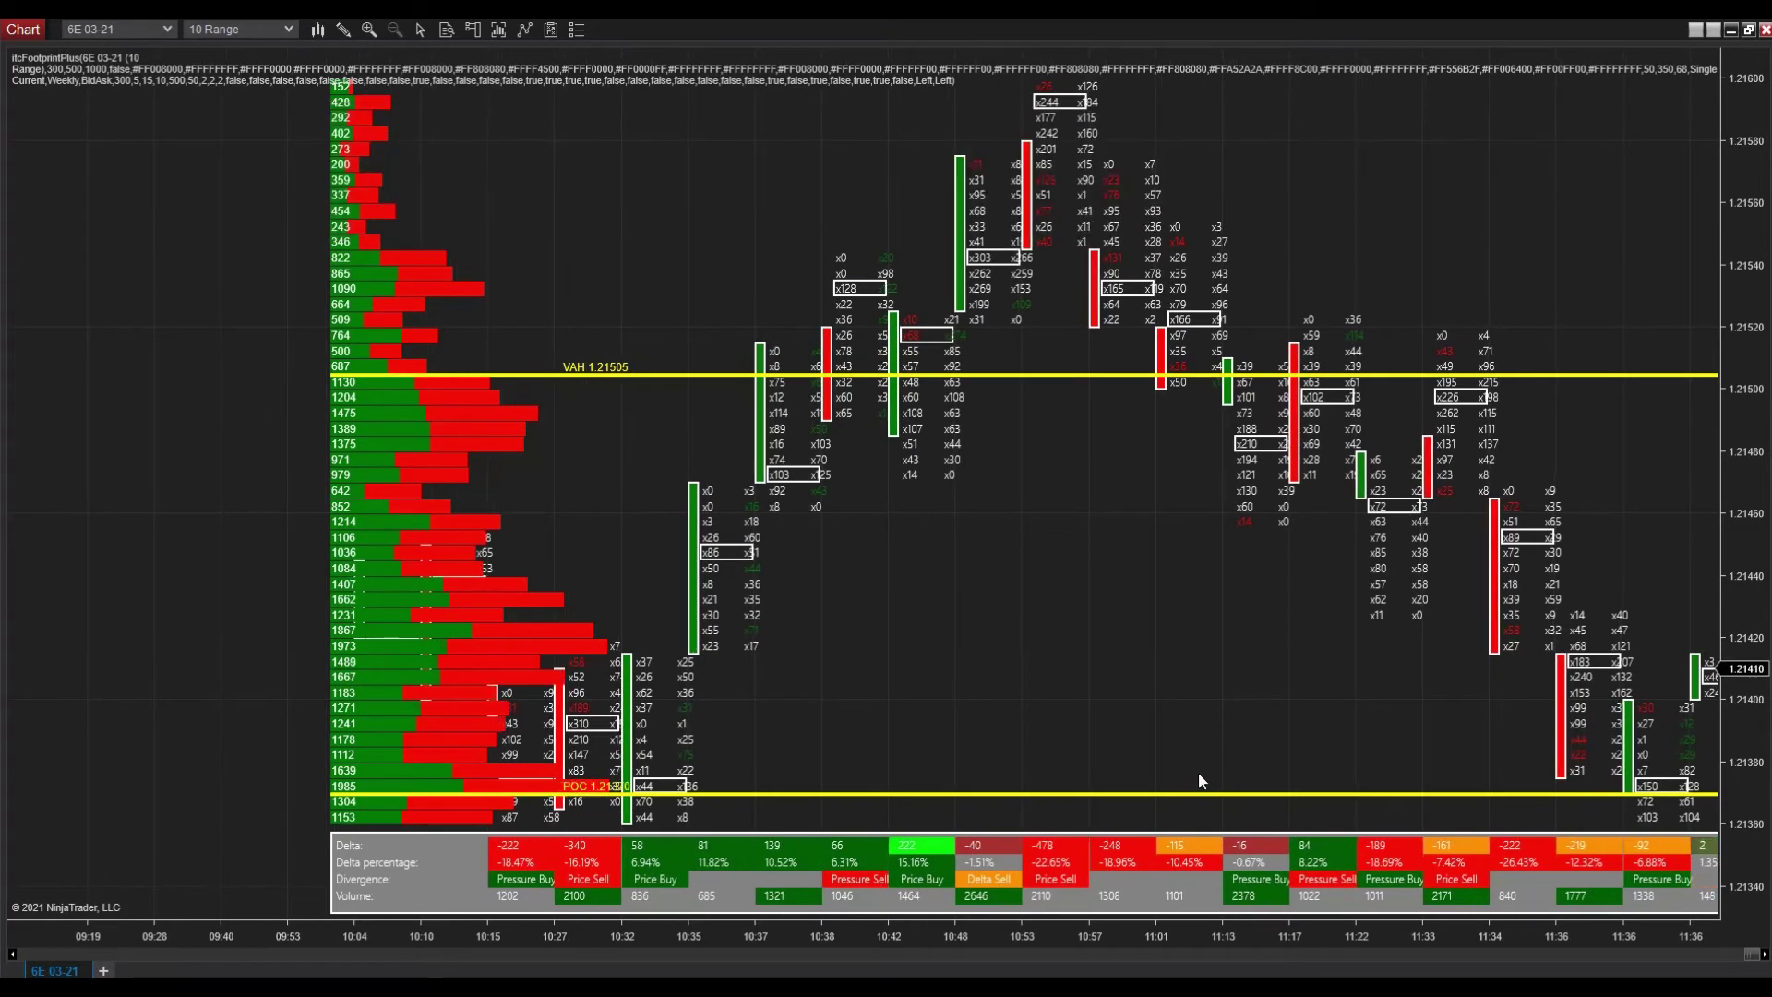
{"action": "left_click_drag", "start_coordinate": [1743, 342], "coordinate": [1743, 377]}
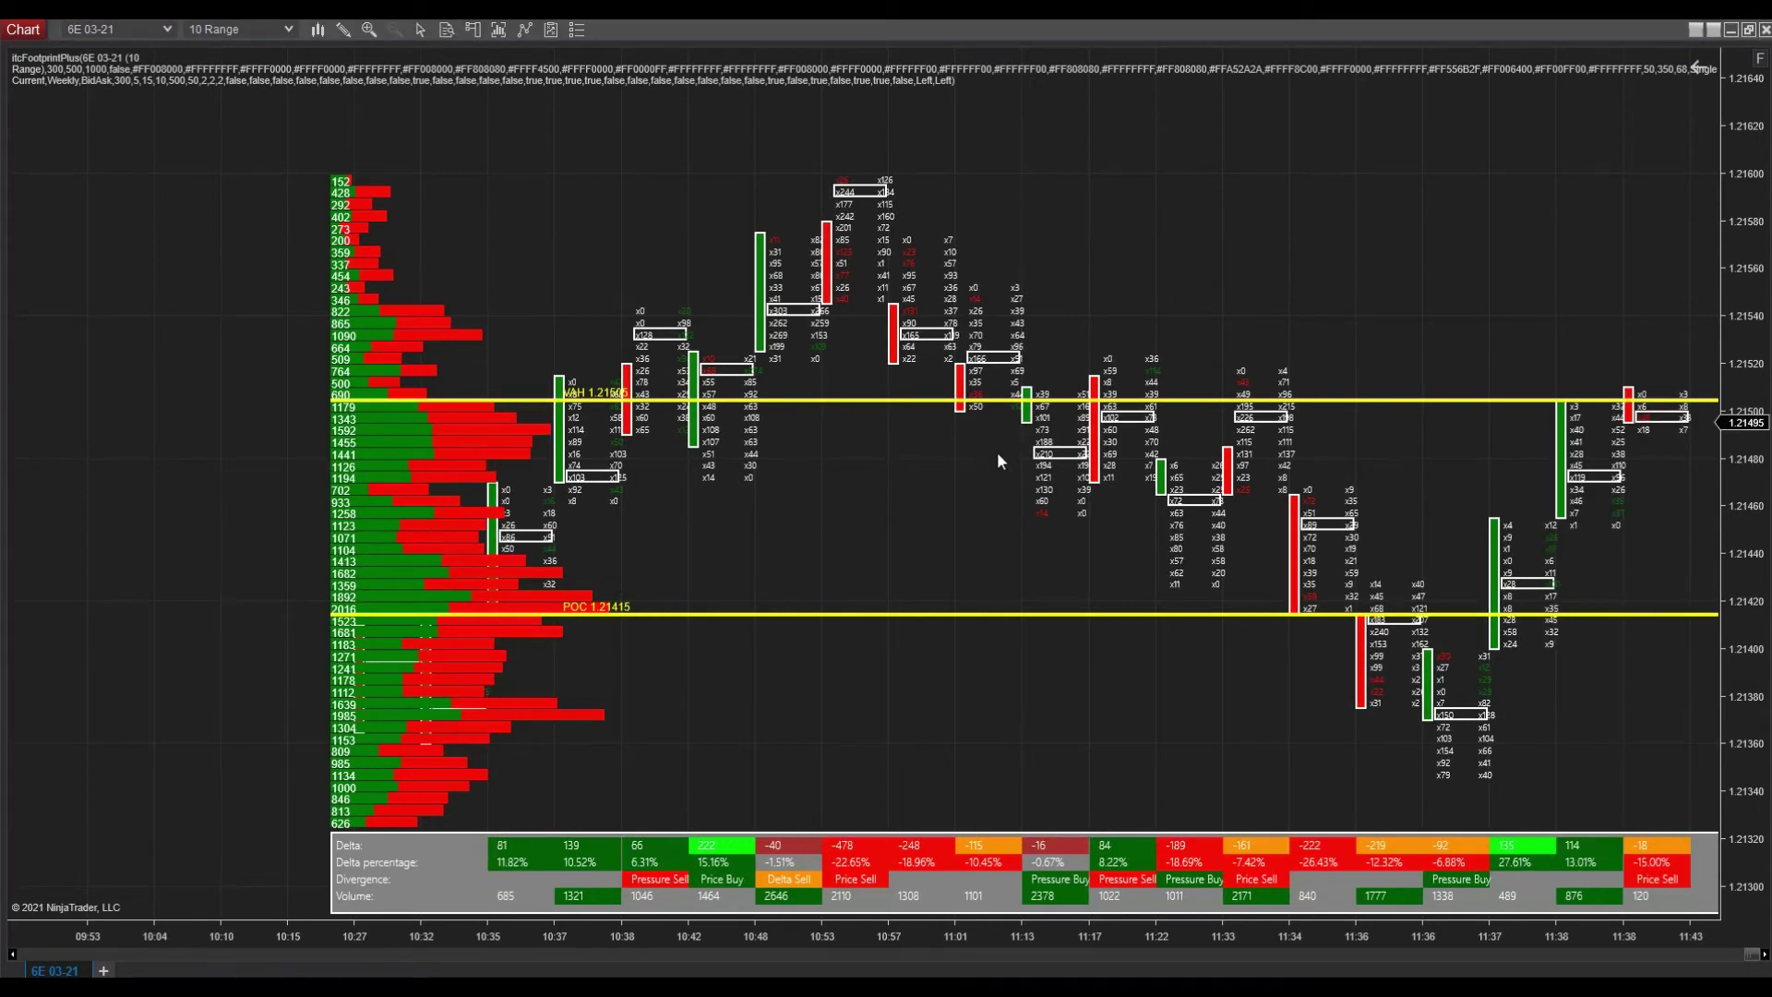
- Reopen the itcFootprintPlus settings, set LeftOffsetX to 0 and scroll down the properties list
{"action": "right_click", "coordinate": [961, 512]}
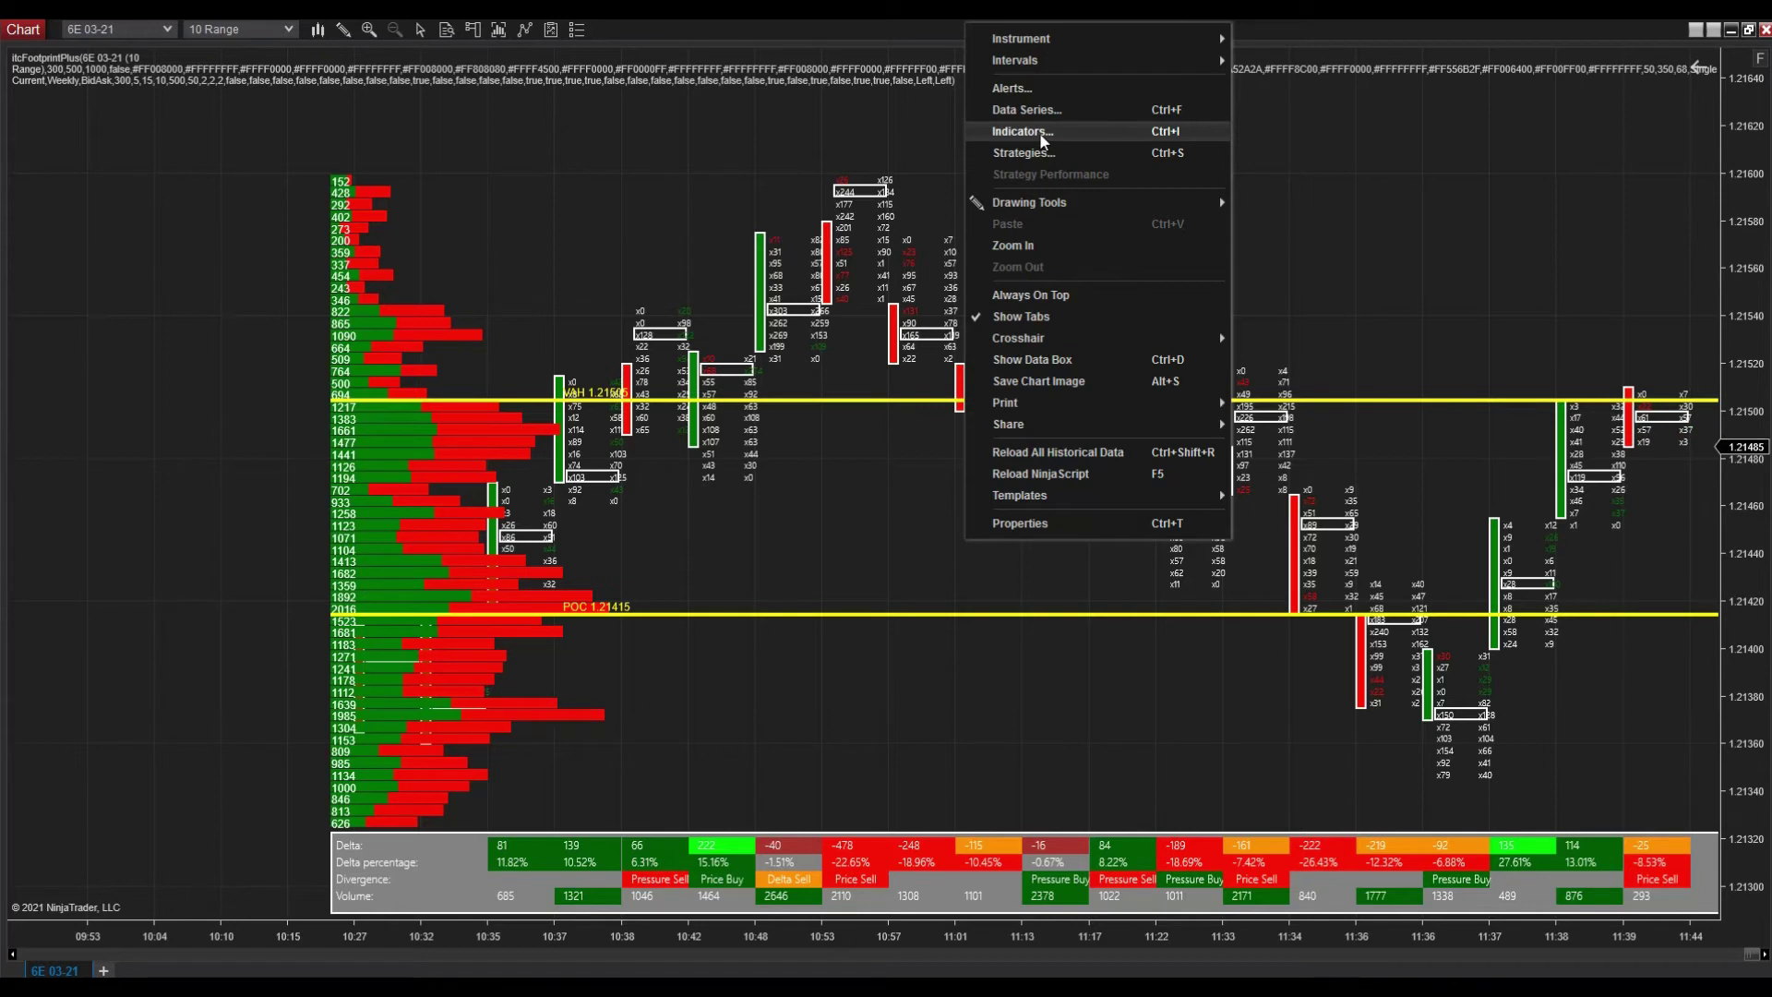
{"action": "left_click", "coordinate": [1023, 132]}
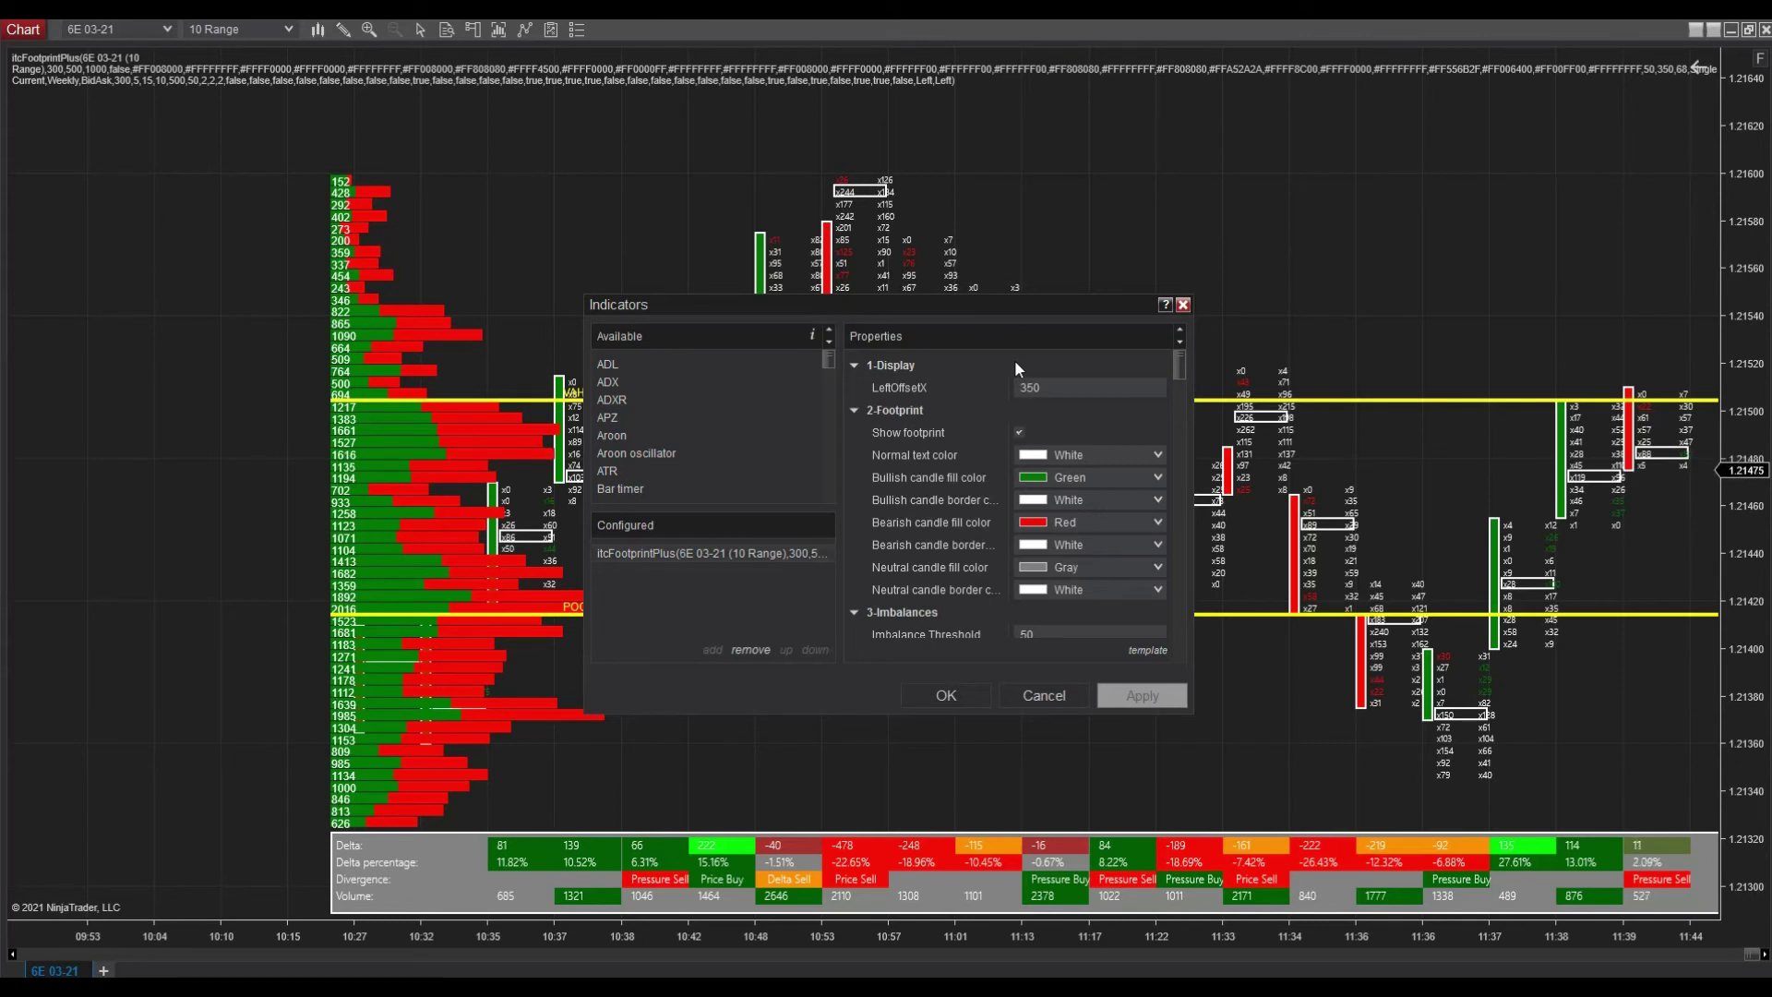
{"action": "left_click", "coordinate": [1045, 388]}
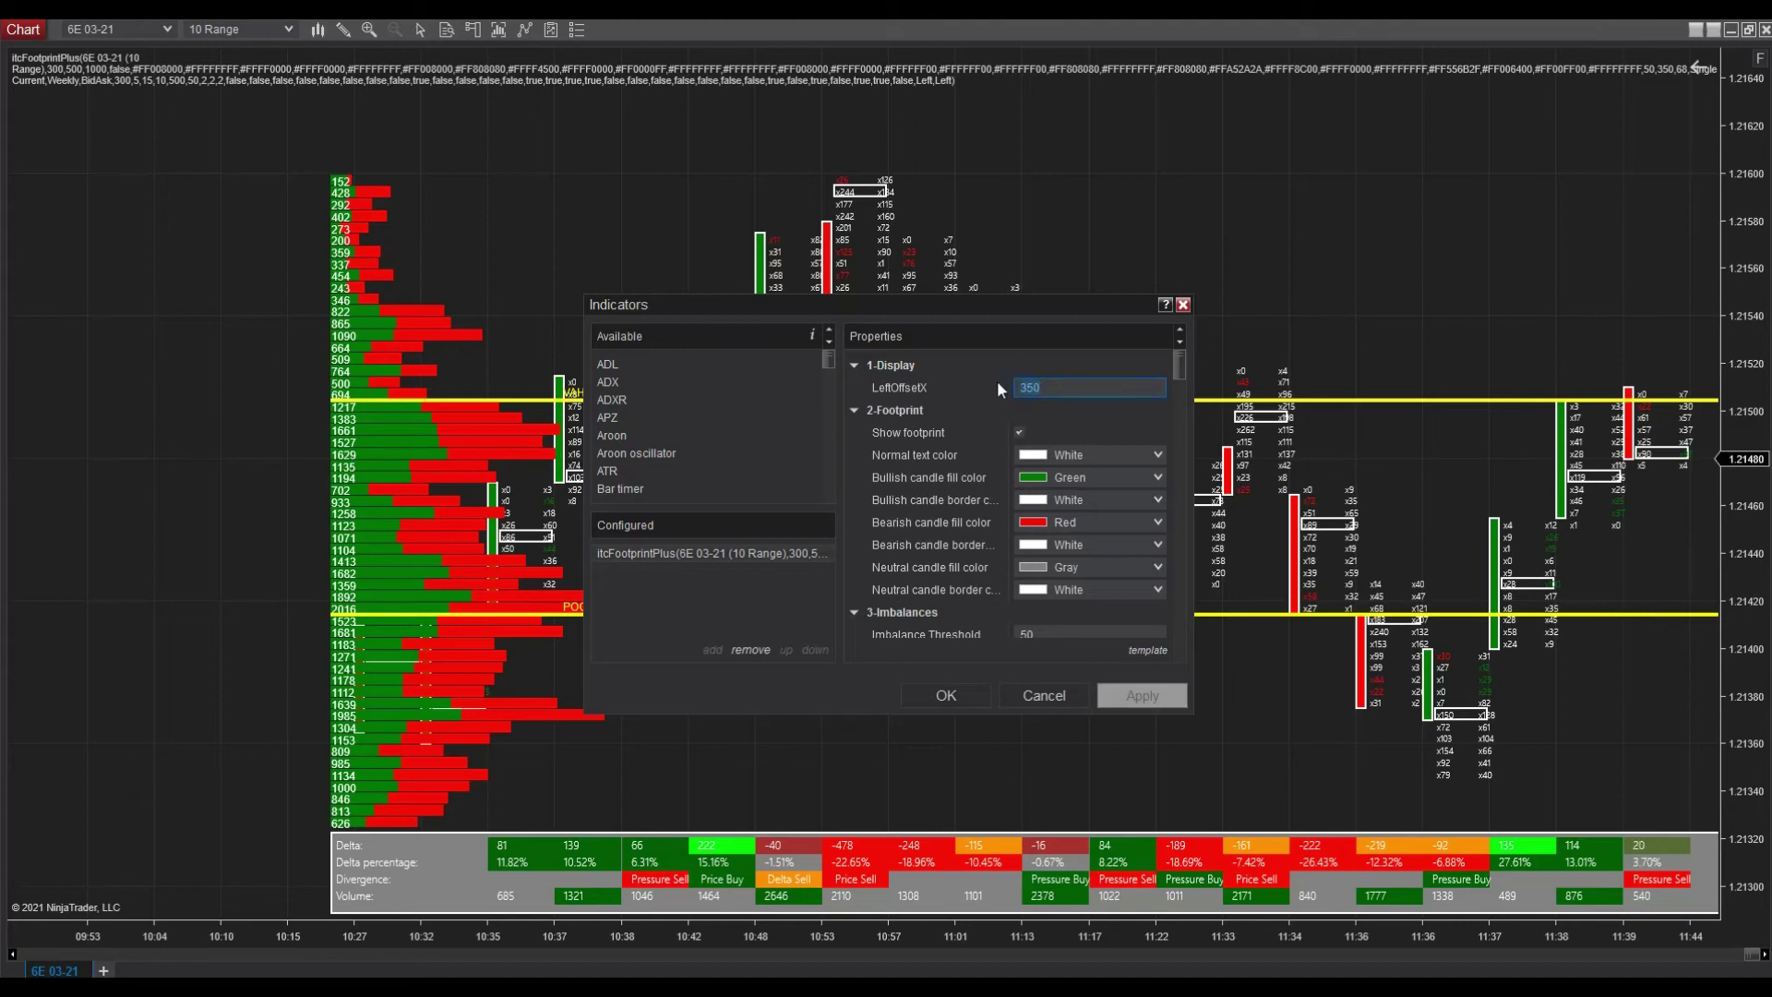
{"action": "type", "text": "0"}
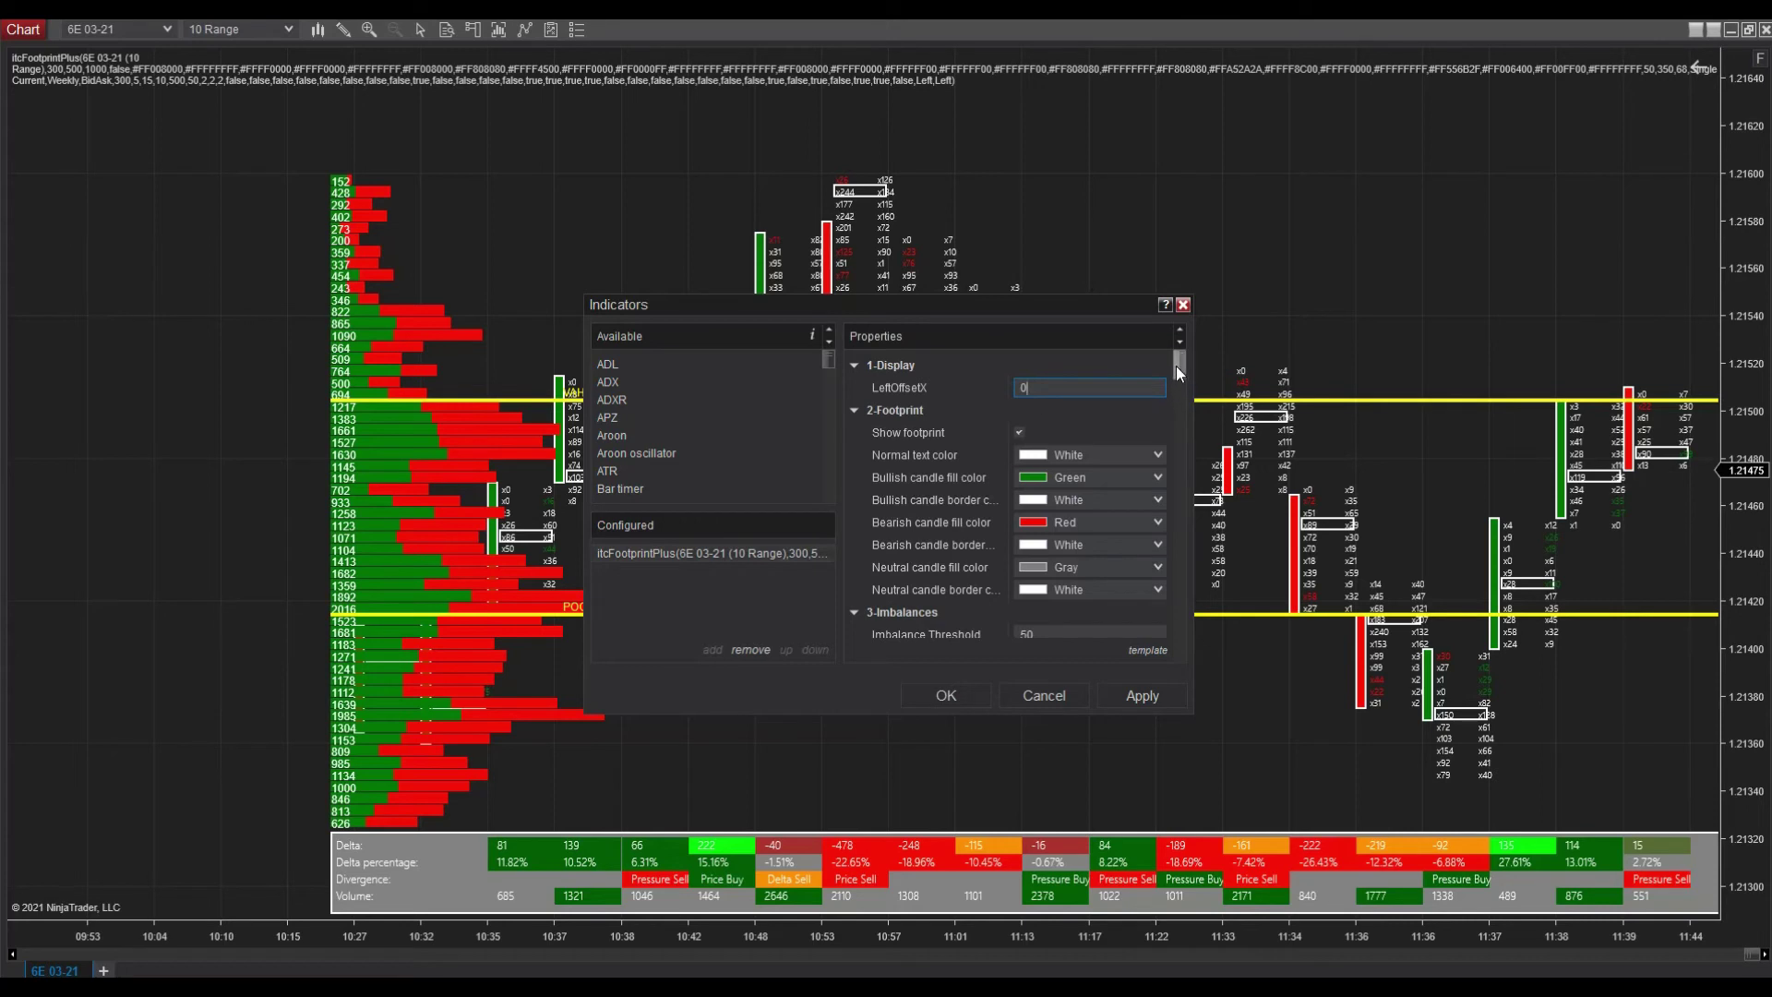
{"action": "left_click_drag", "start_coordinate": [1176, 365], "coordinate": [1182, 457]}
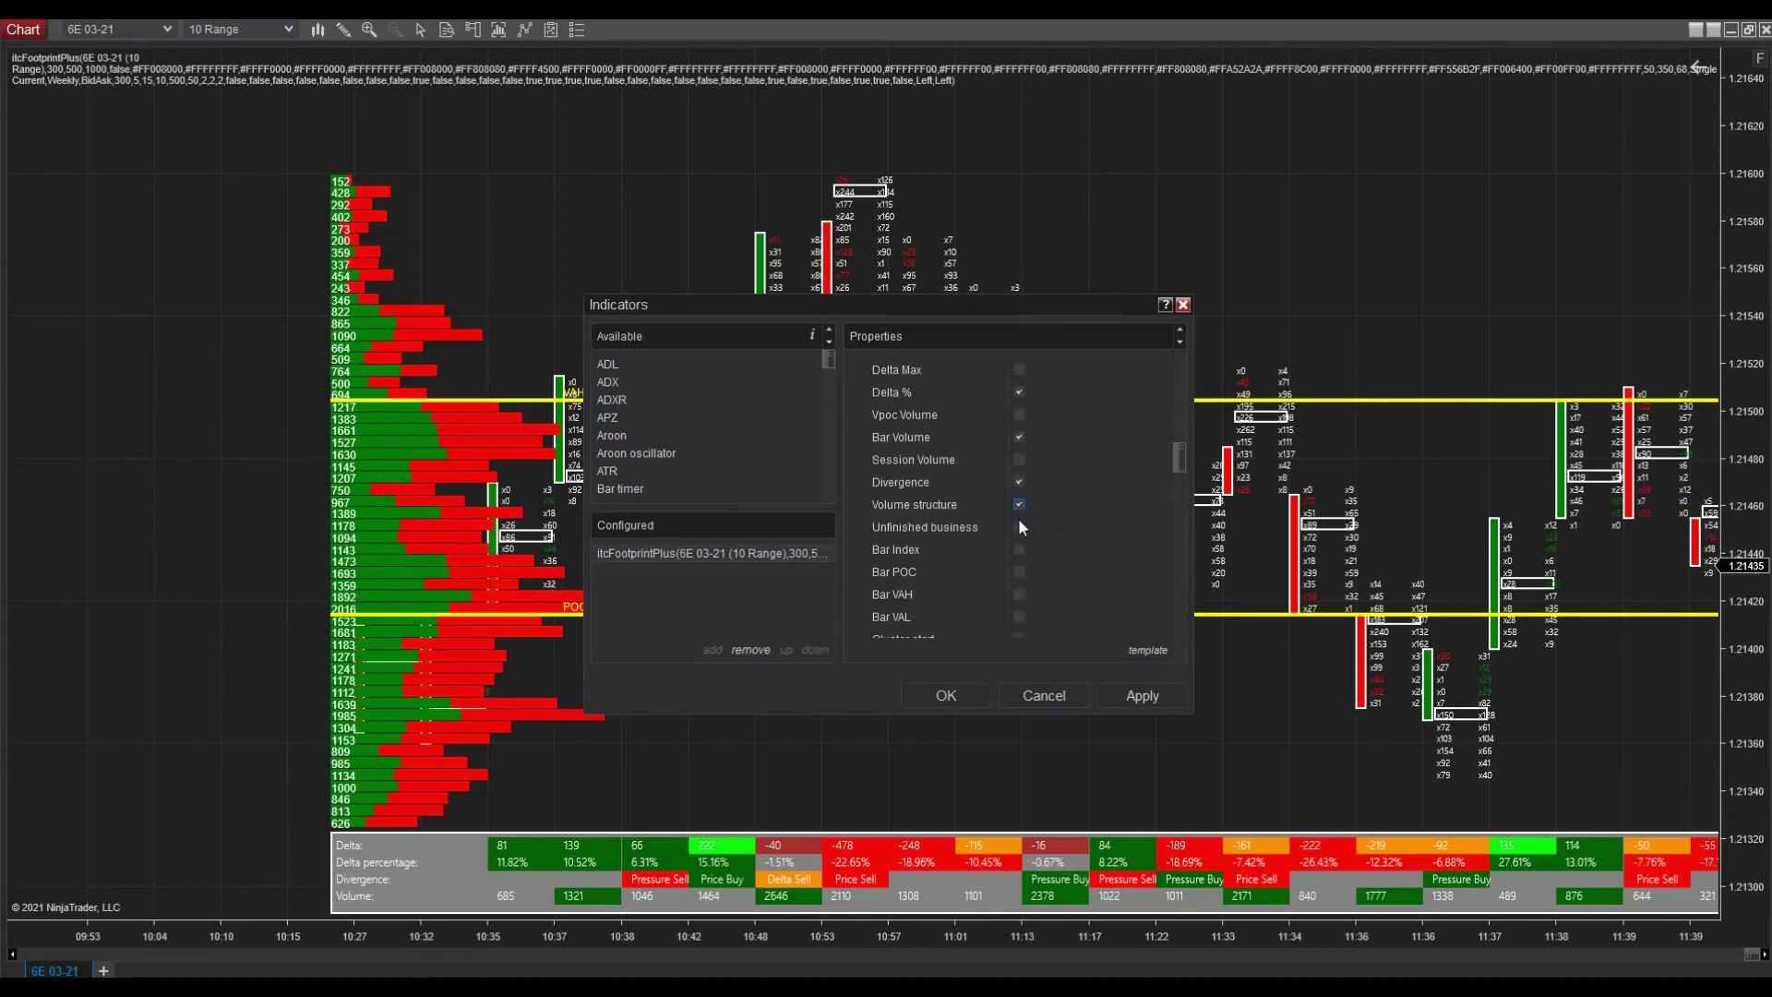
- Tick Unfinished business and confirm with OK so the footprint chart redraws
{"action": "left_click", "coordinate": [1019, 527]}
{"action": "left_click", "coordinate": [960, 694]}
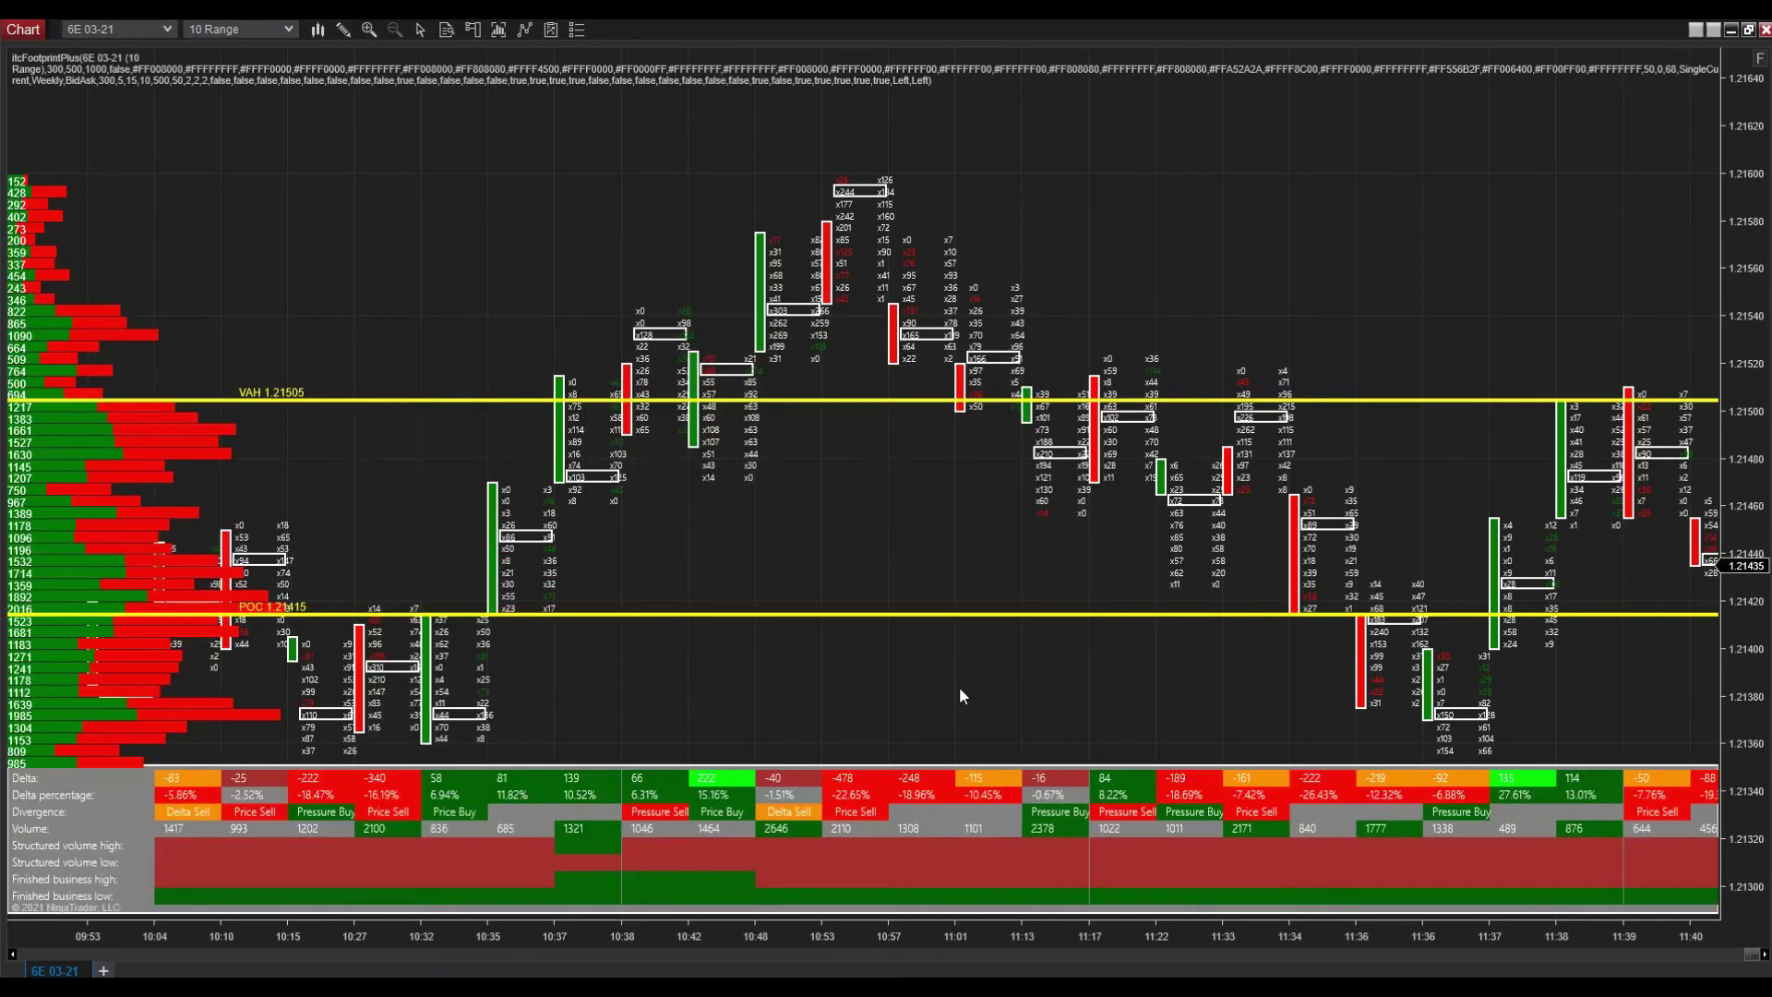